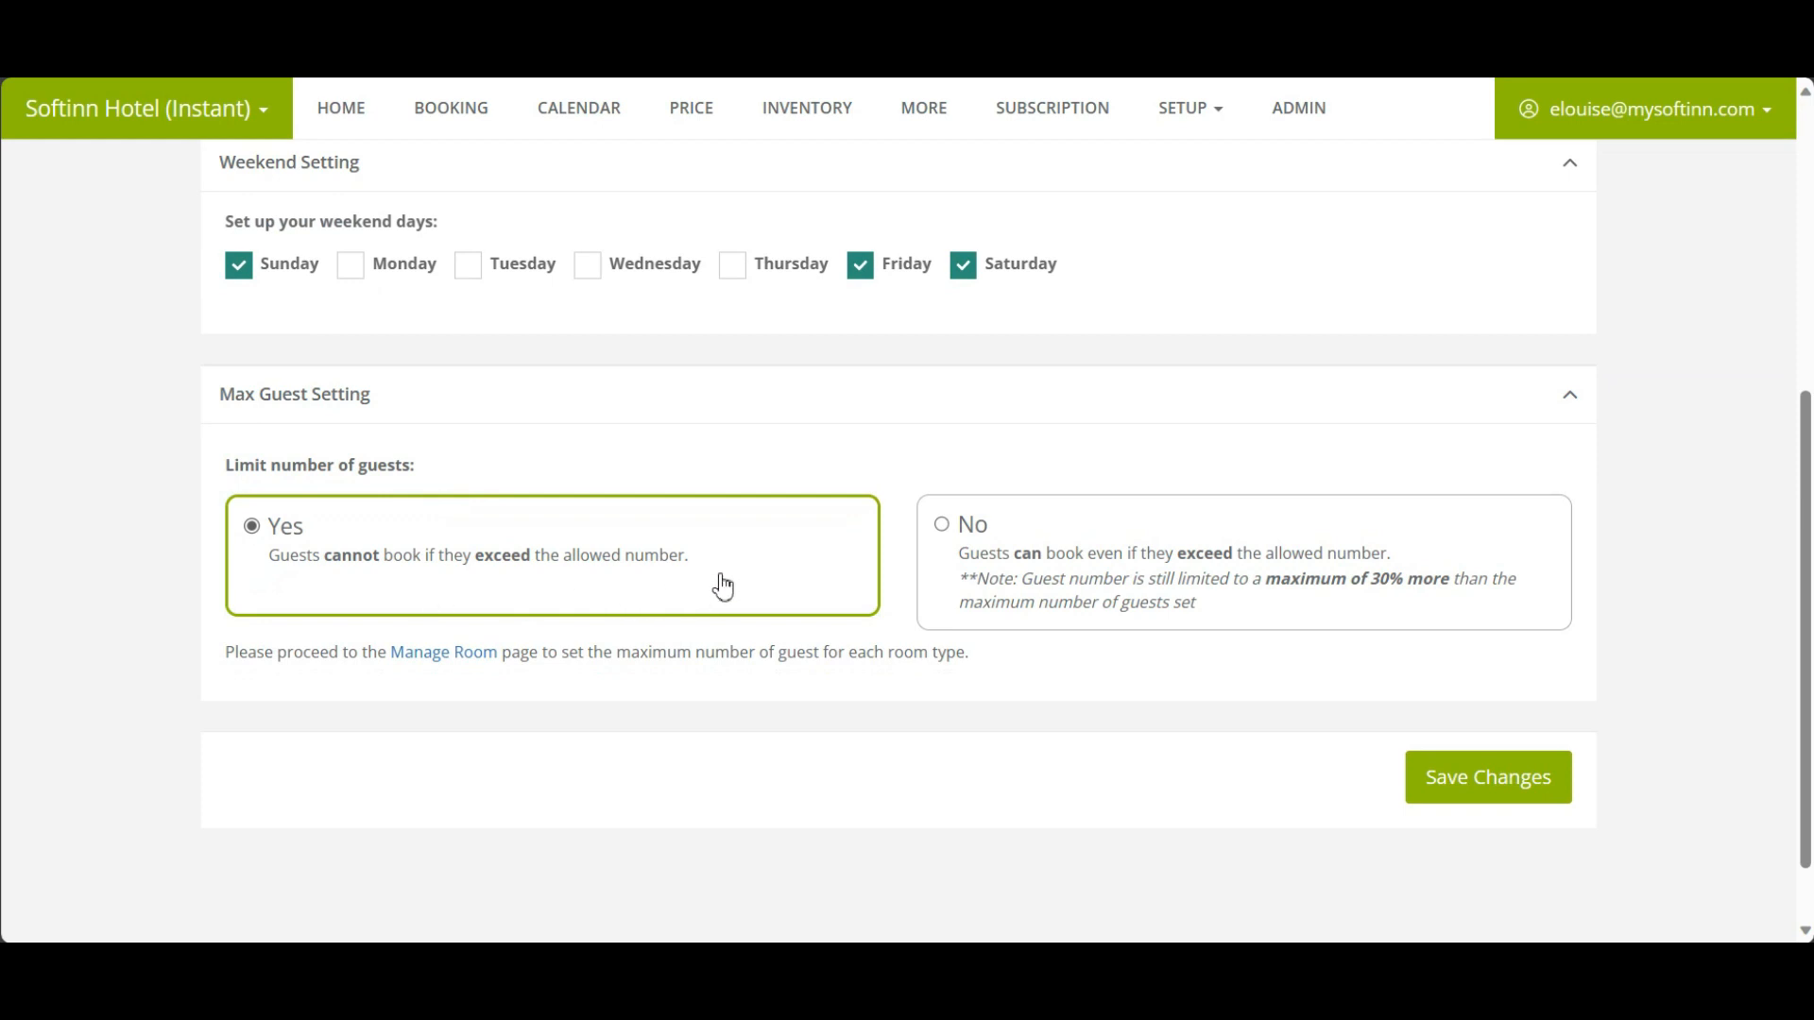
# Compare the Yes and No options for limiting the number of guests under Max Guest Setting.
pyautogui.click(731, 571)
pyautogui.click(726, 561)
pyautogui.click(1469, 565)
pyautogui.press('ctrl')
pyautogui.press('ctrl')
pyautogui.press('ctrl')
pyautogui.press('ctrl')
# Go to the Manage Room page and open the Superior Deluxe Room for editing.
pyautogui.click(547, 654)
pyautogui.click(444, 655)
pyautogui.click(1472, 648)
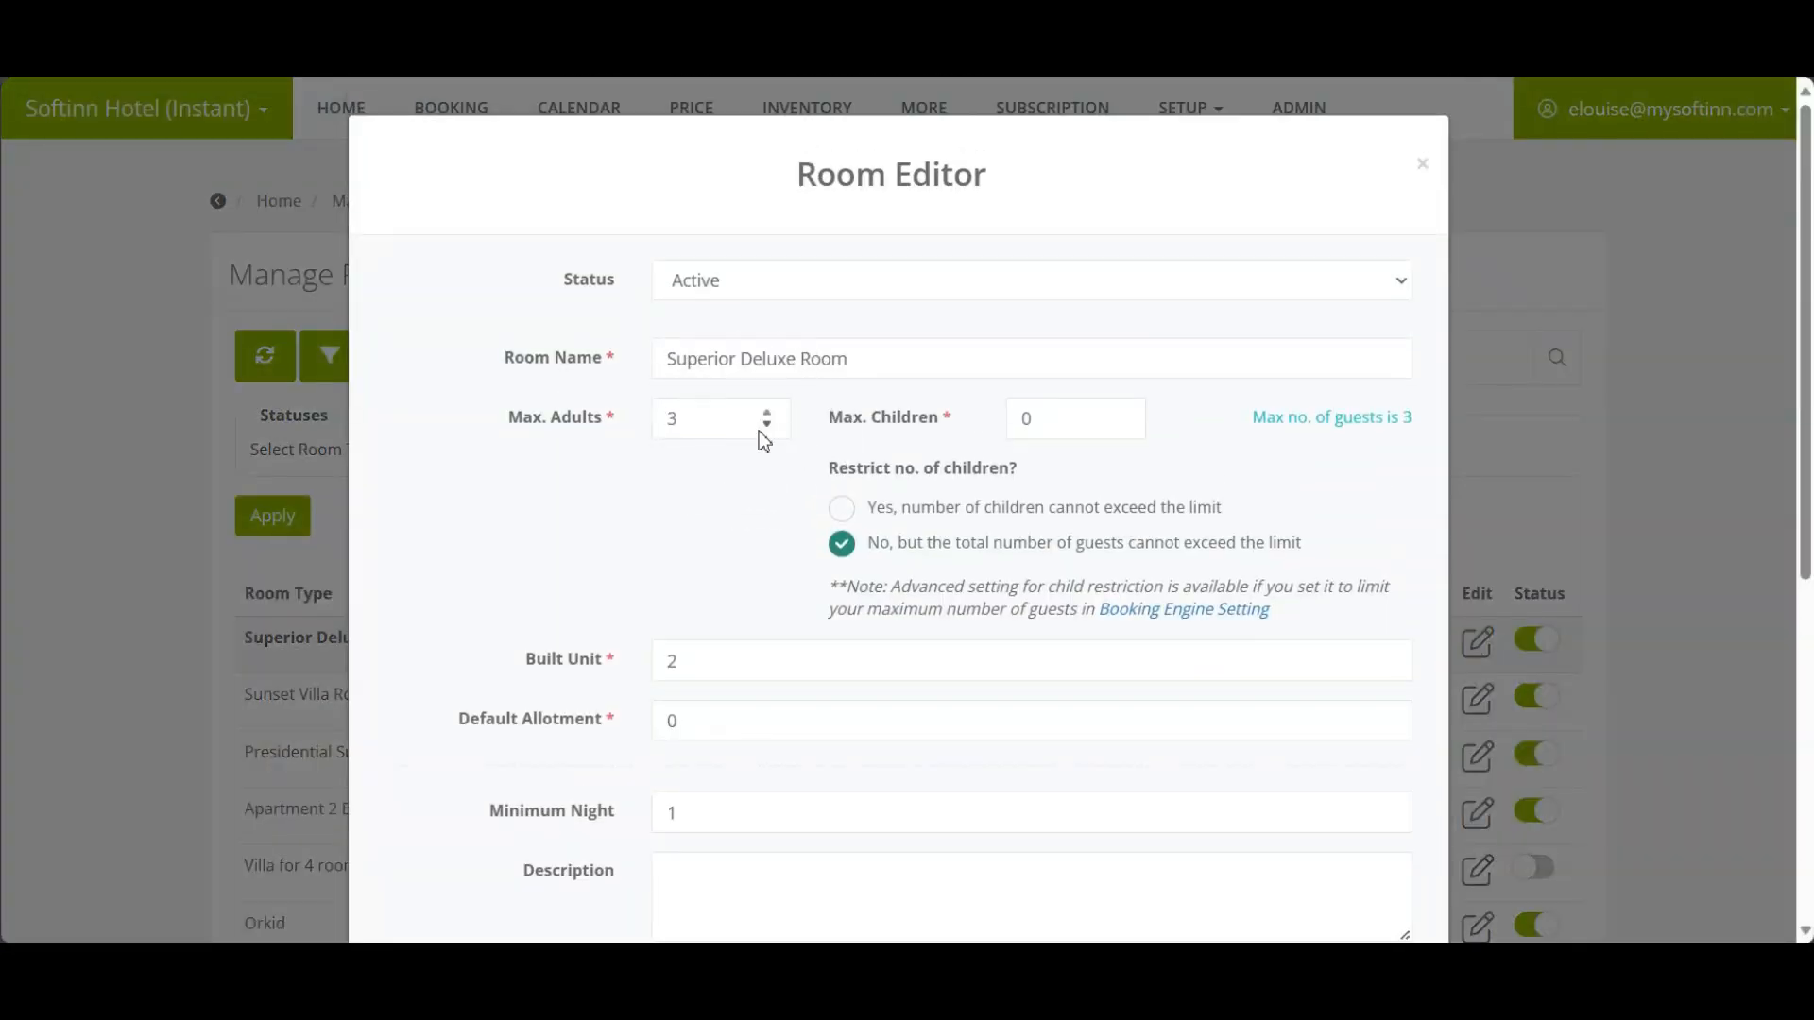
# Set the maximum children of the Superior Deluxe Room to 1.
pyautogui.click(761, 436)
pyautogui.click(1138, 436)
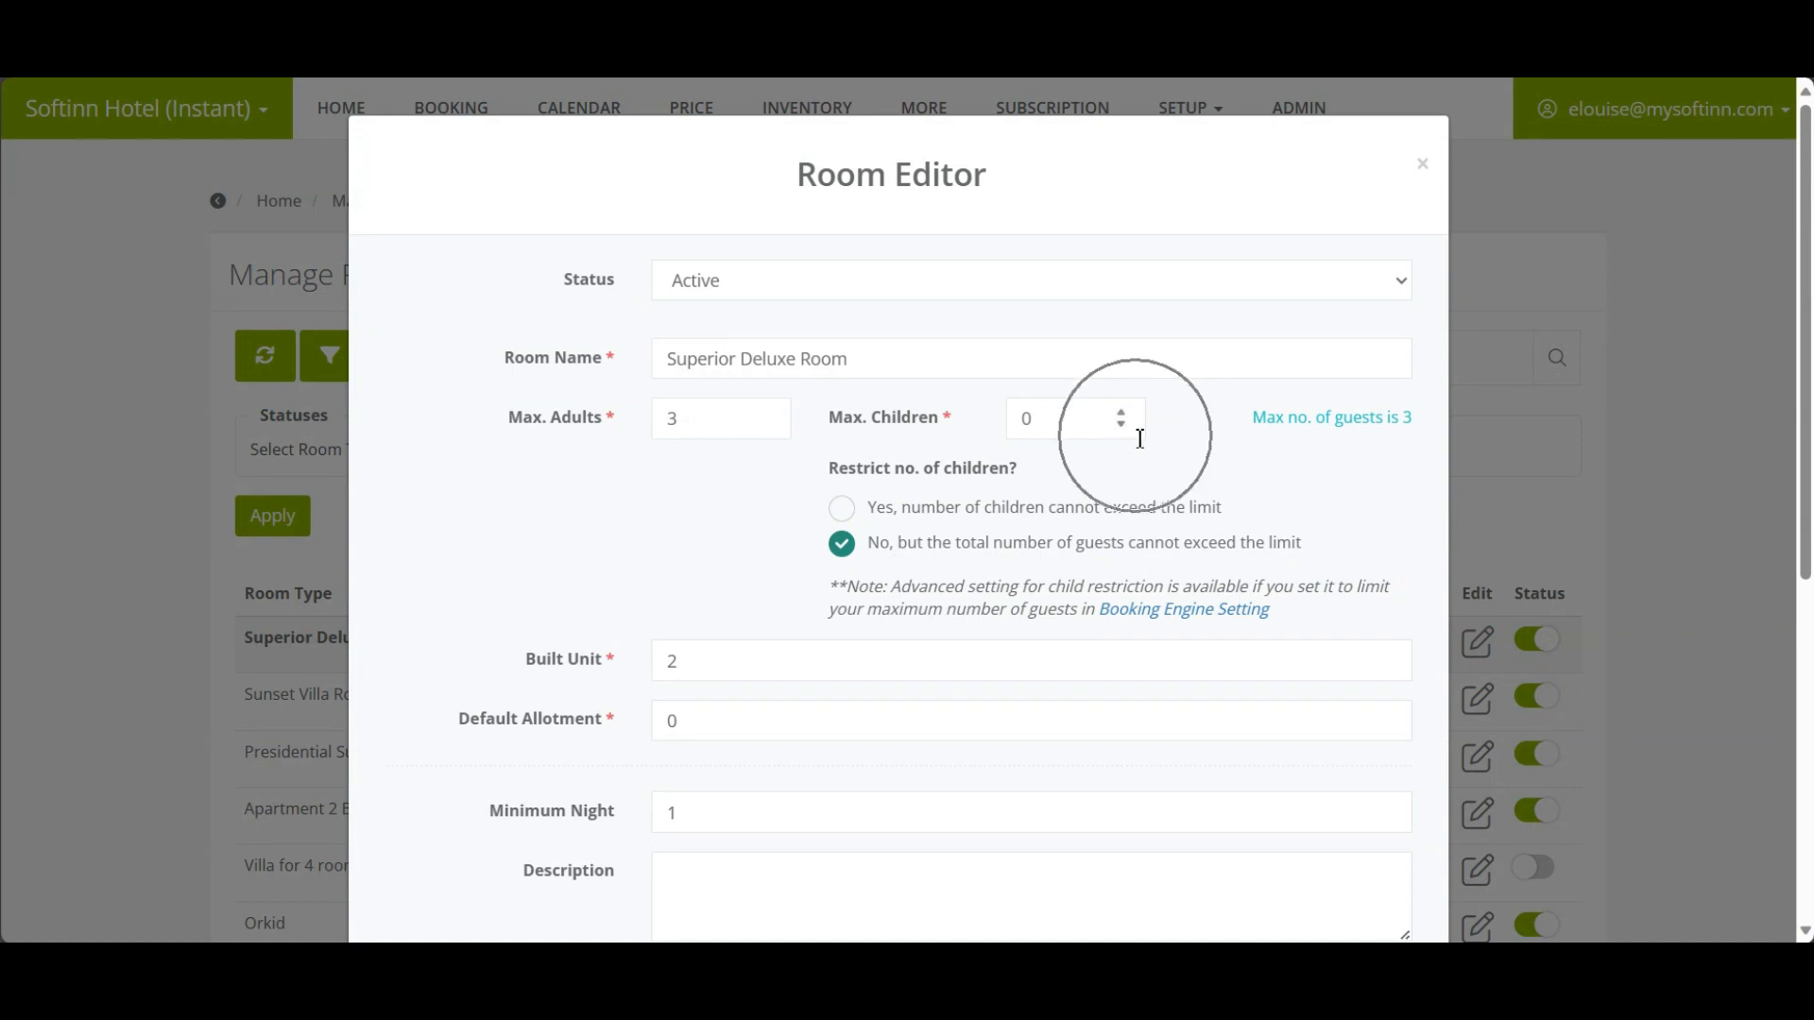
pyautogui.click(1121, 412)
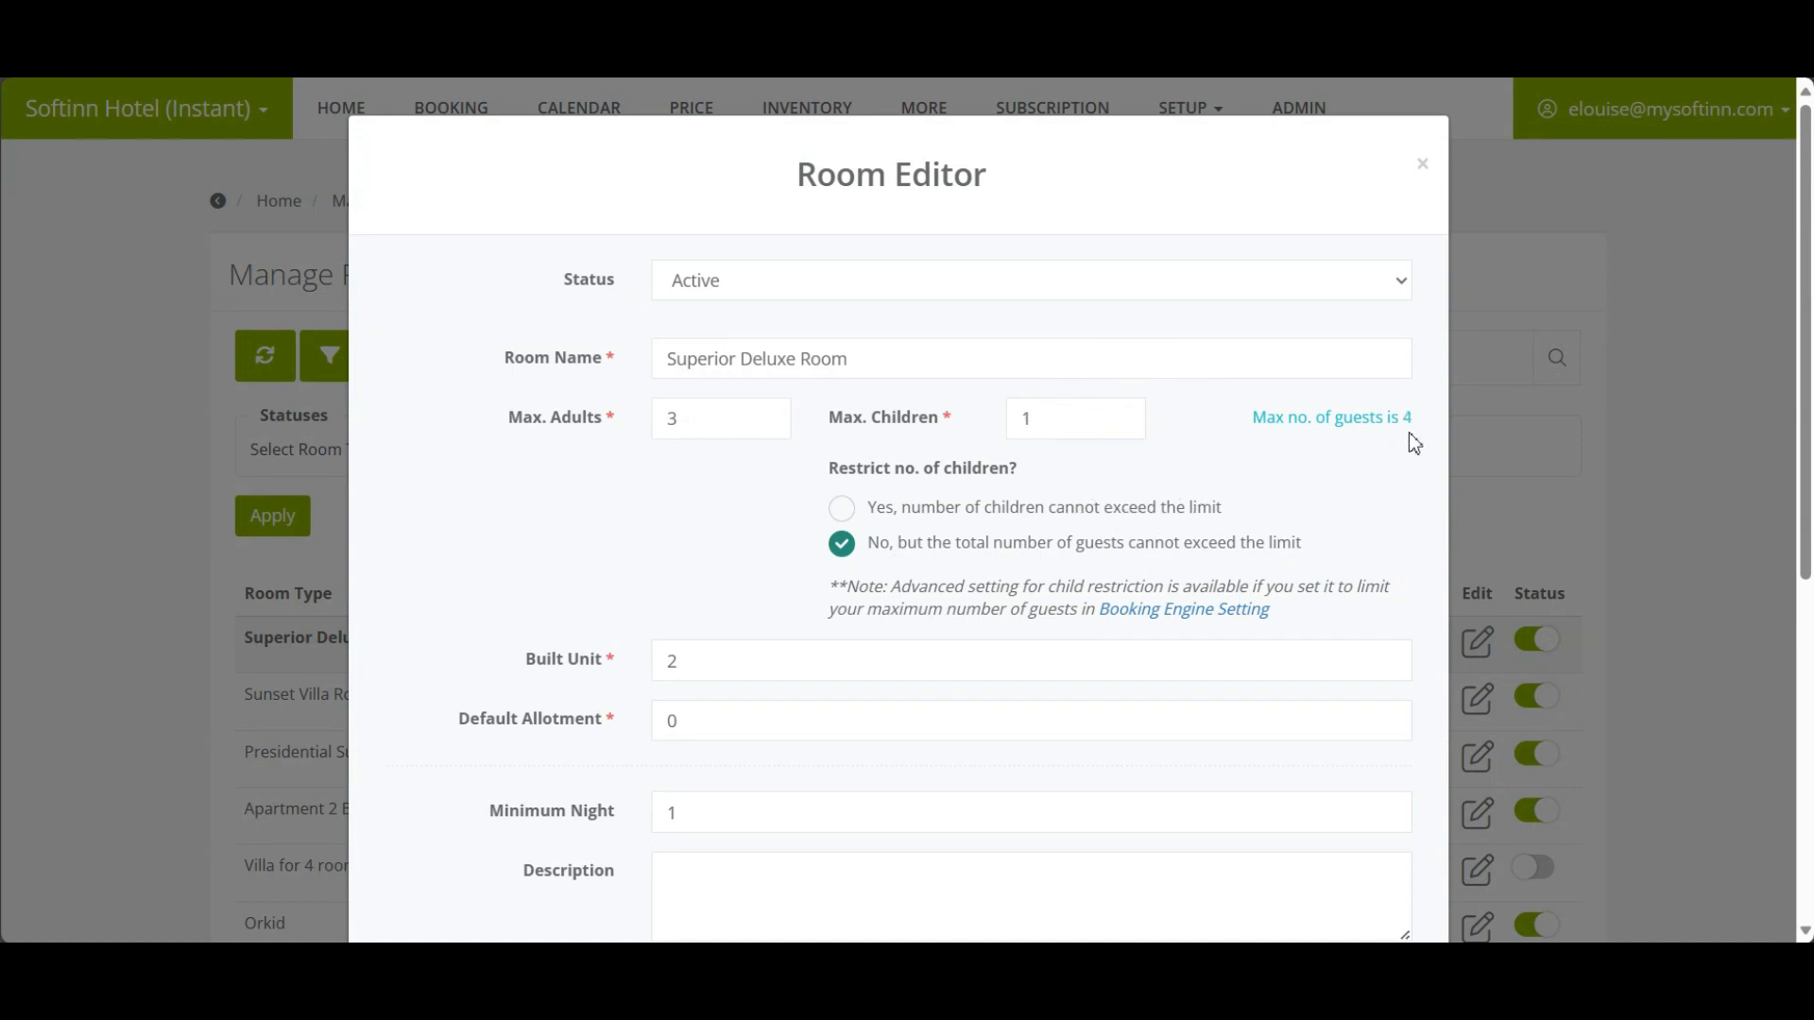
pyautogui.click(1409, 432)
# Restrict the Superior Deluxe Room so that the number of children cannot exceed the limit.
pyautogui.click(844, 515)
pyautogui.click(1257, 551)
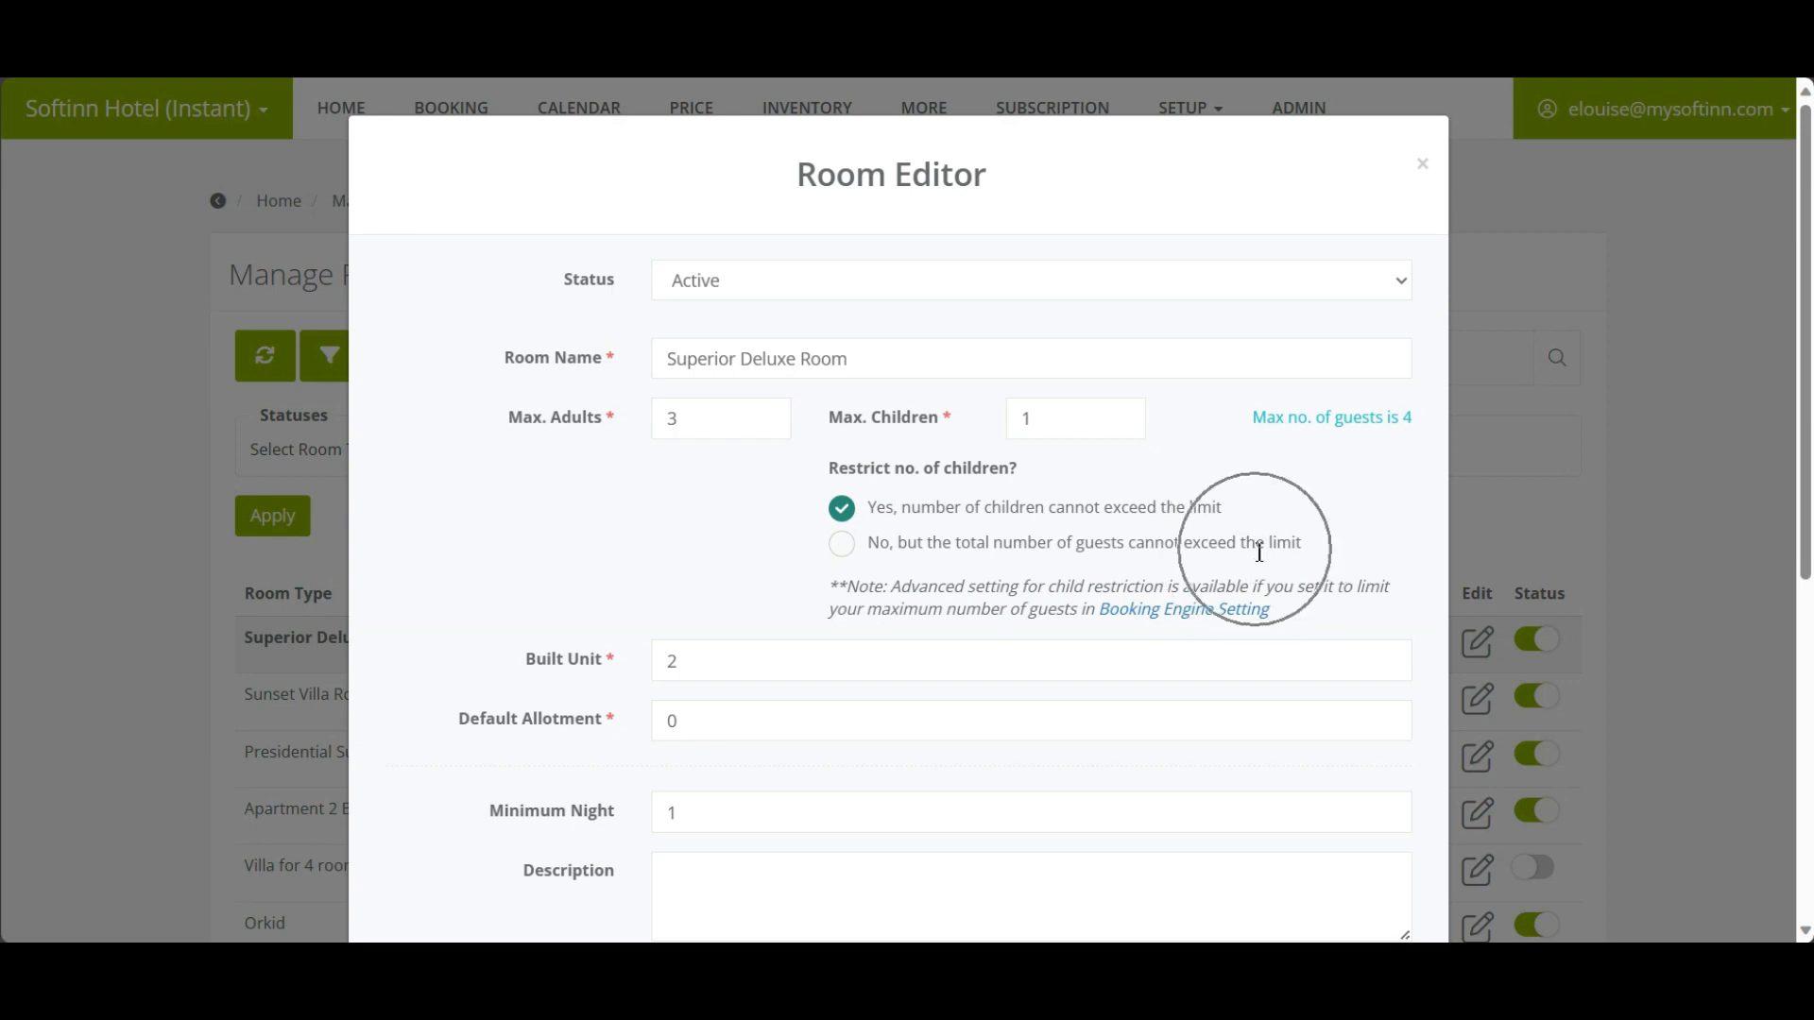
pyautogui.press('ctrl')
pyautogui.press('ctrl')
pyautogui.press('ctrl')
pyautogui.press('ctrl')
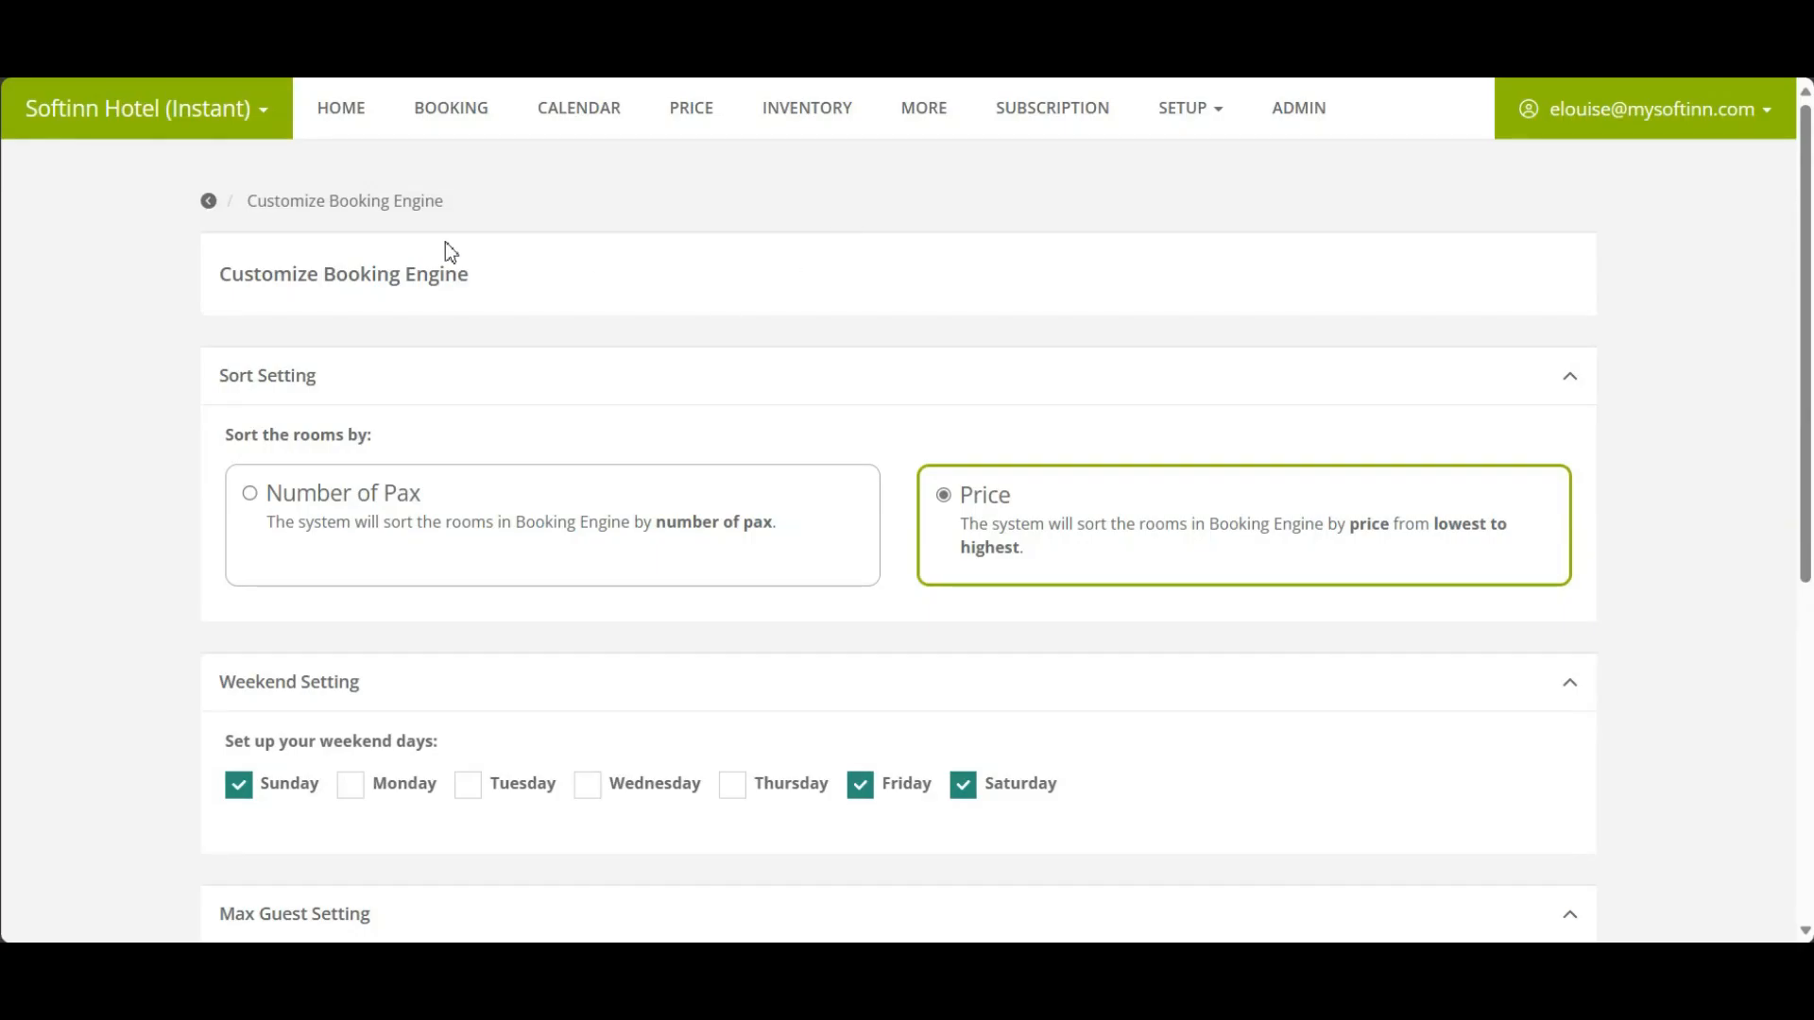
# On the Customize Booking Engine page, choose Yes for limiting the number of guests.
pyautogui.click(375, 285)
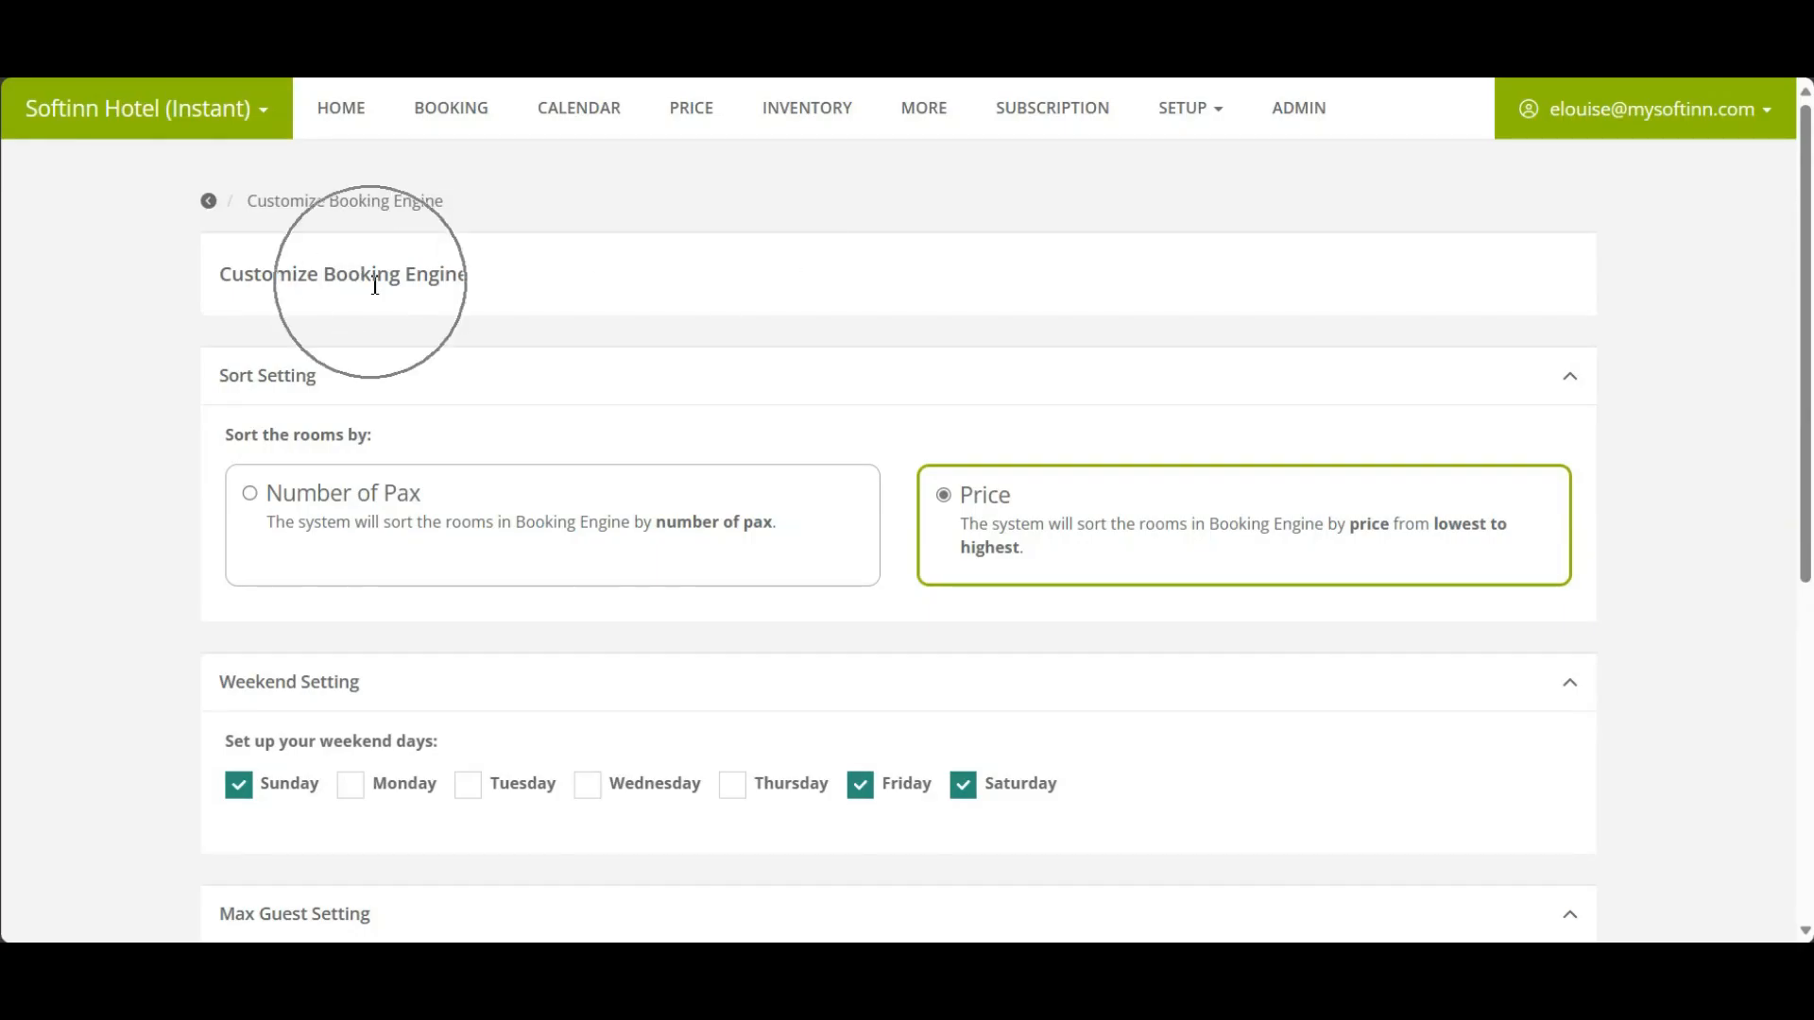
pyautogui.scroll(-6, 429, 300)
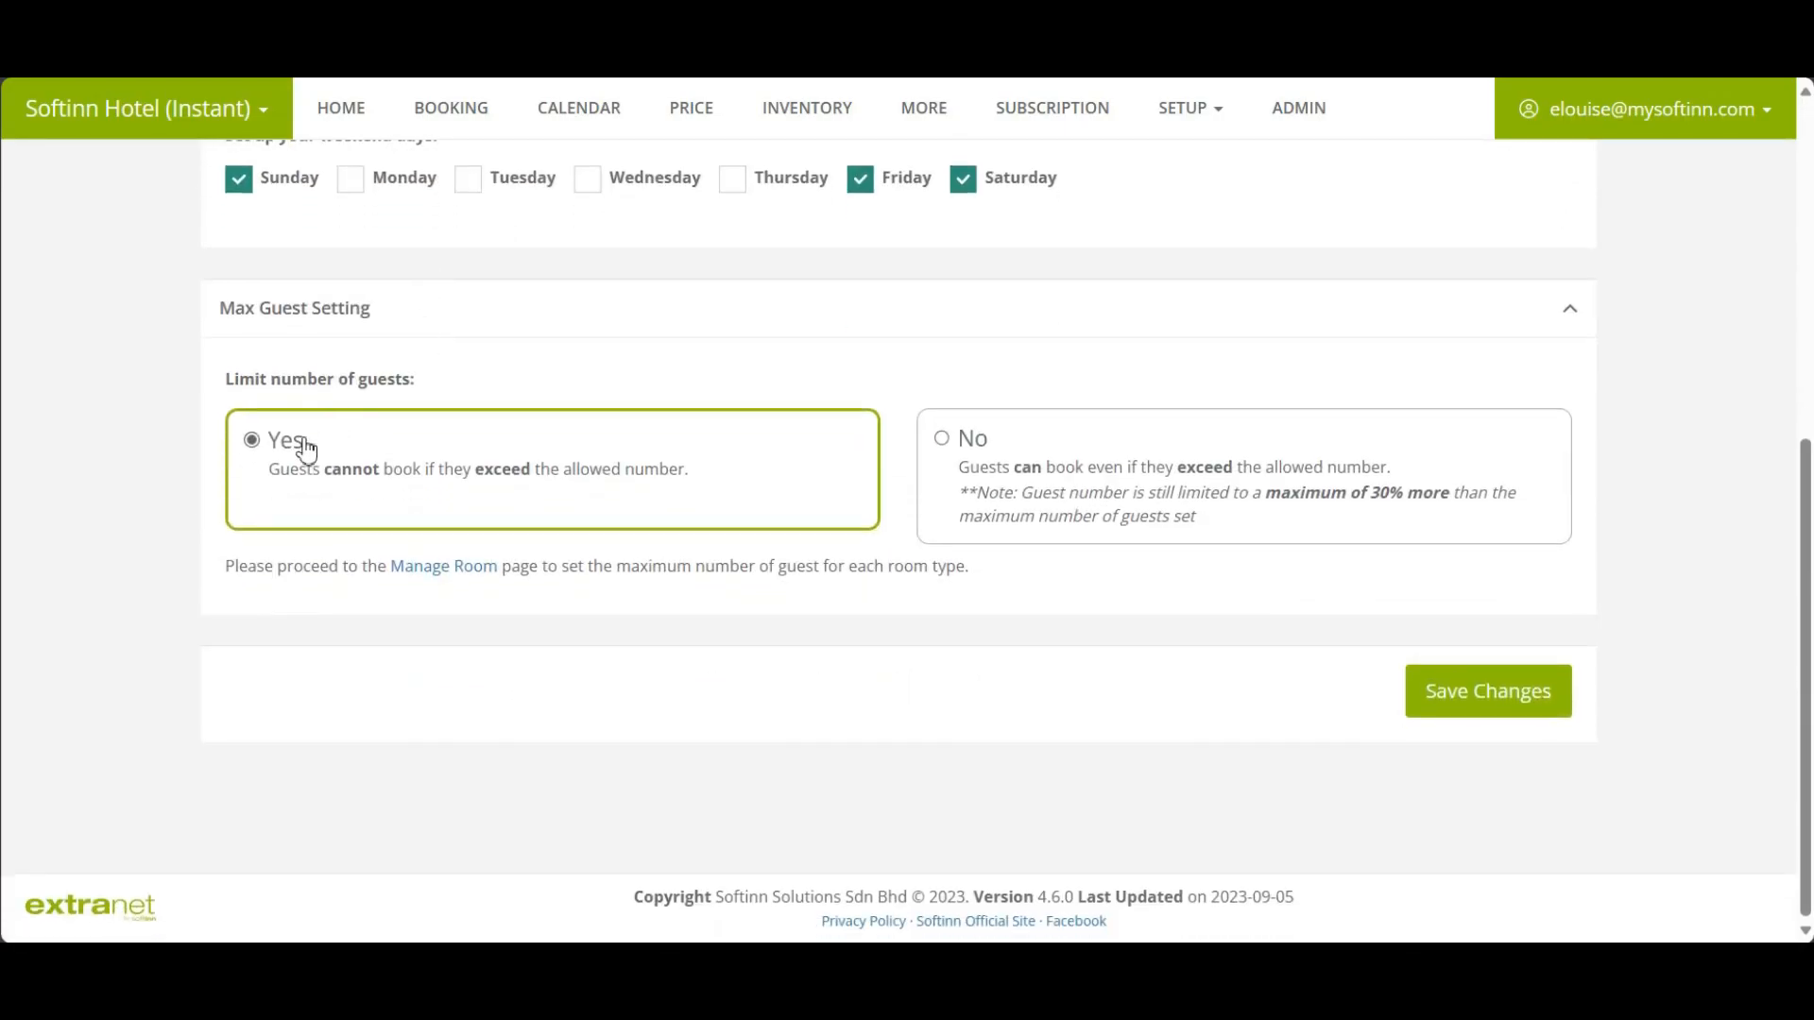
pyautogui.click(317, 457)
pyautogui.click(318, 458)
# Search the Manage Room page for "villa" and open the Villa Room for editing.
pyautogui.click(465, 570)
pyautogui.click(1287, 373)
pyautogui.write('villa')
pyautogui.scroll(-5, 1288, 377)
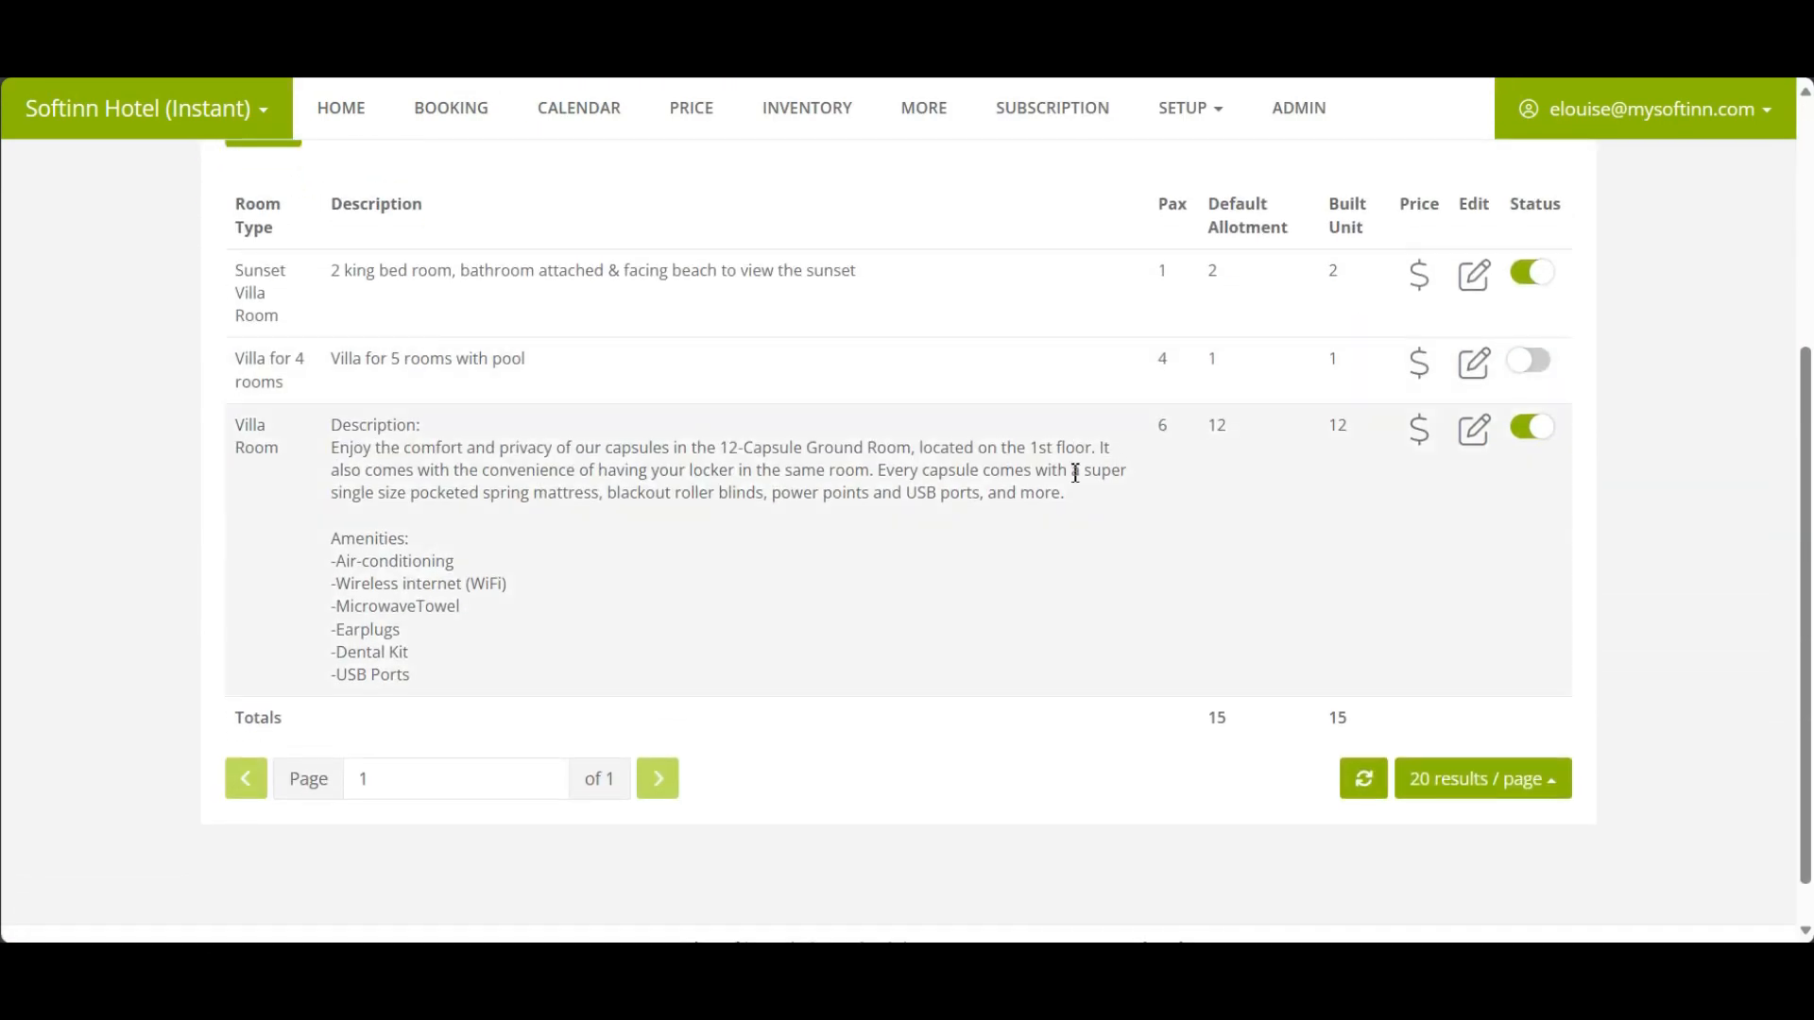
pyautogui.press('ctrl')
pyautogui.press('ctrl')
pyautogui.click(1471, 439)
# Set the Villa Room's capacity to a maximum of 2 adults and 1 child.
pyautogui.doubleClick(718, 416)
pyautogui.write('2')
pyautogui.doubleClick(1026, 418)
pyautogui.write('1')
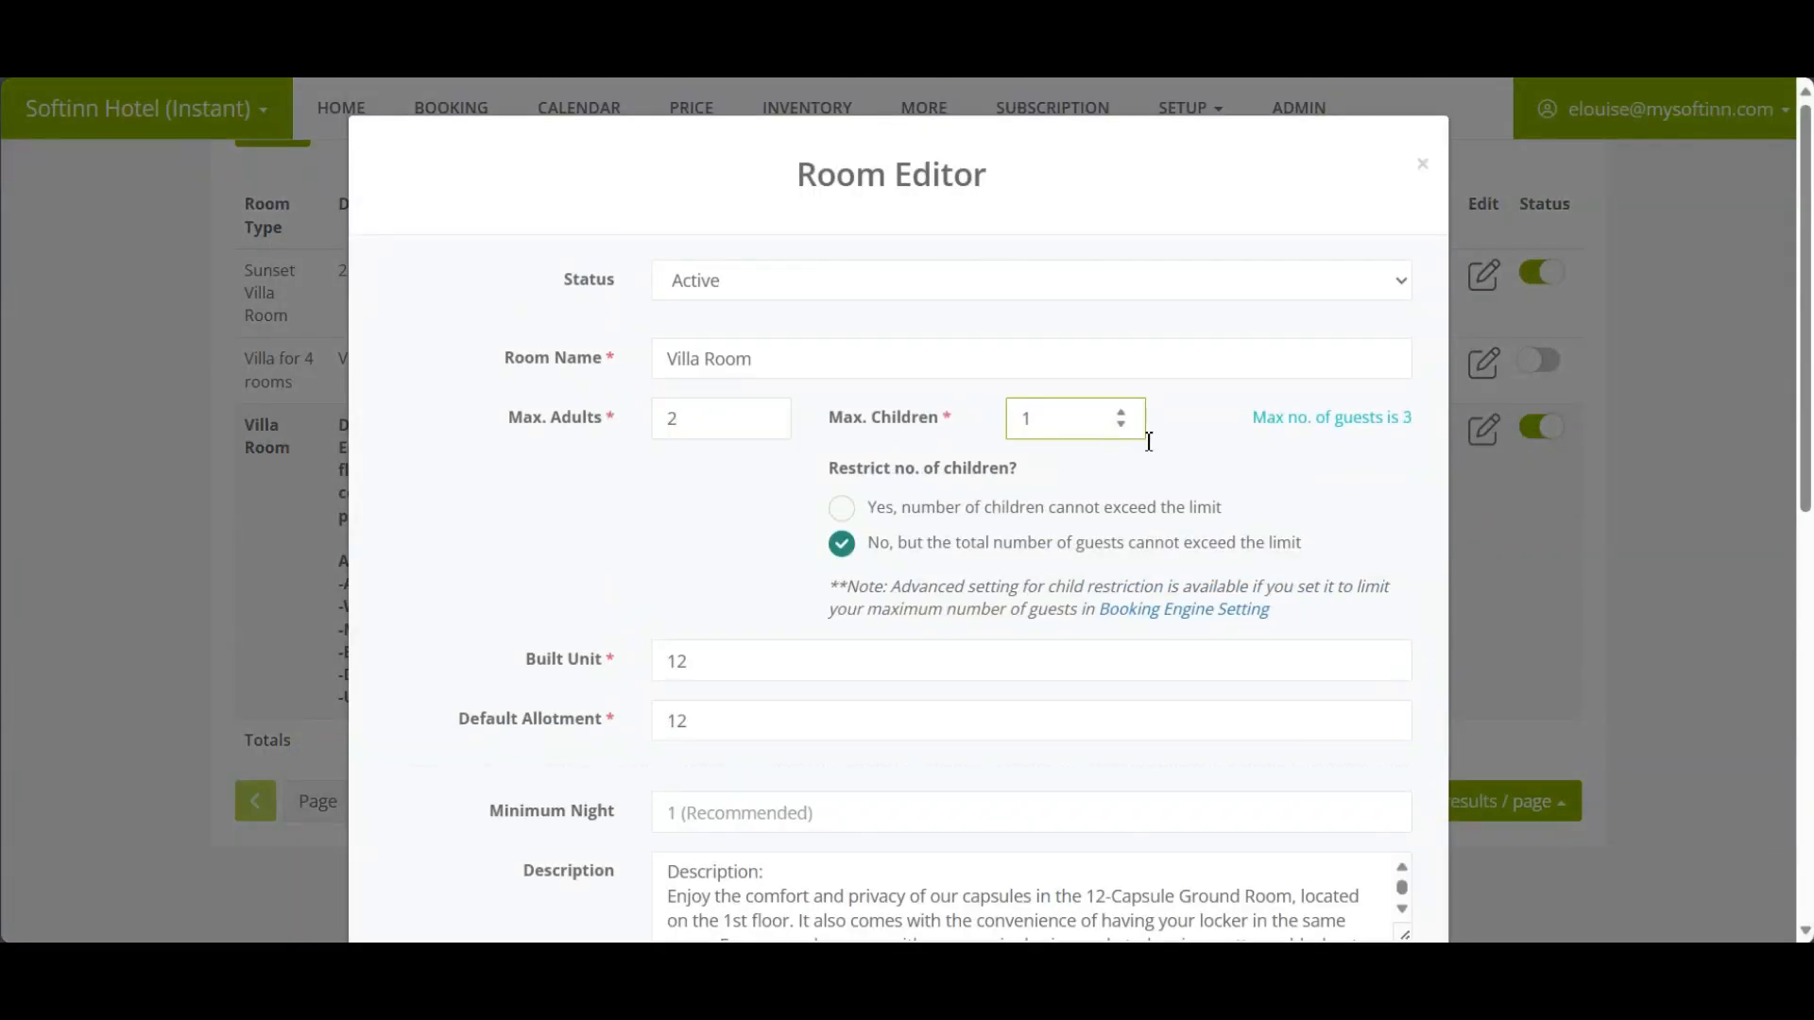
# Restrict the Villa Room so the number of children cannot exceed the limit, and save the room changes.
pyautogui.press('ctrl')
pyautogui.press('ctrl')
pyautogui.click(844, 509)
pyautogui.click(1334, 861)
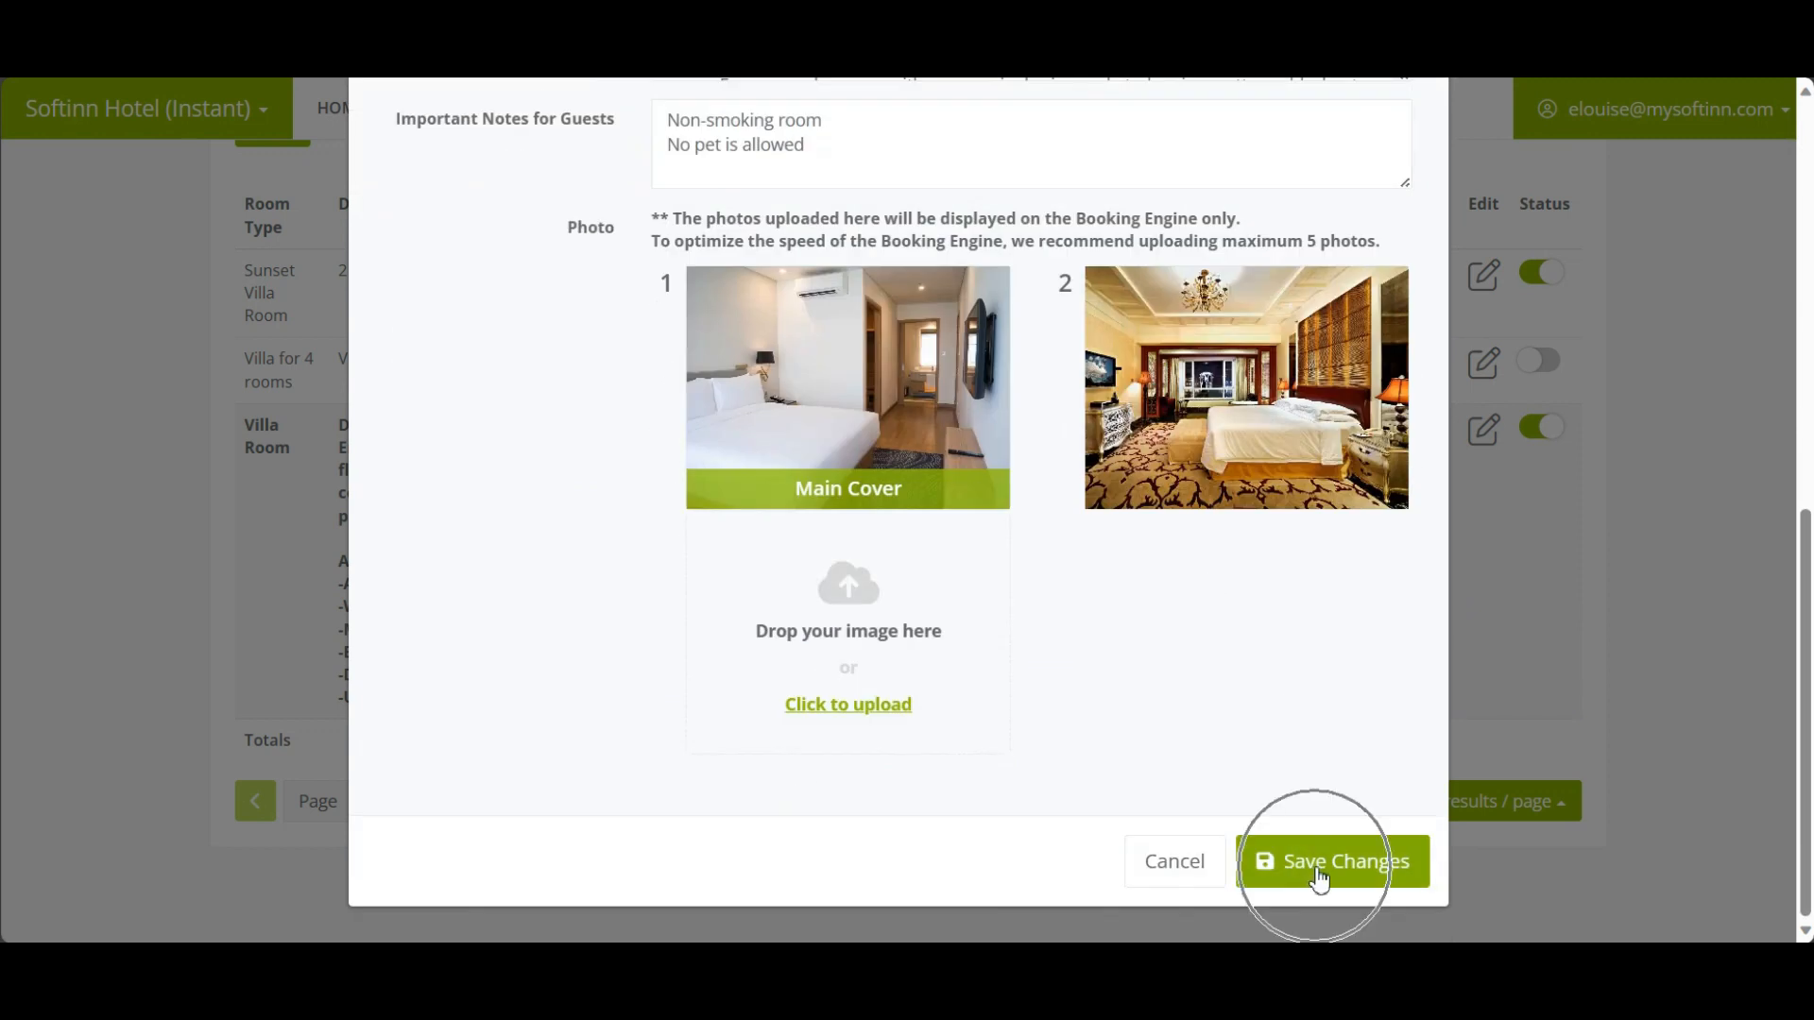
pyautogui.click(907, 662)
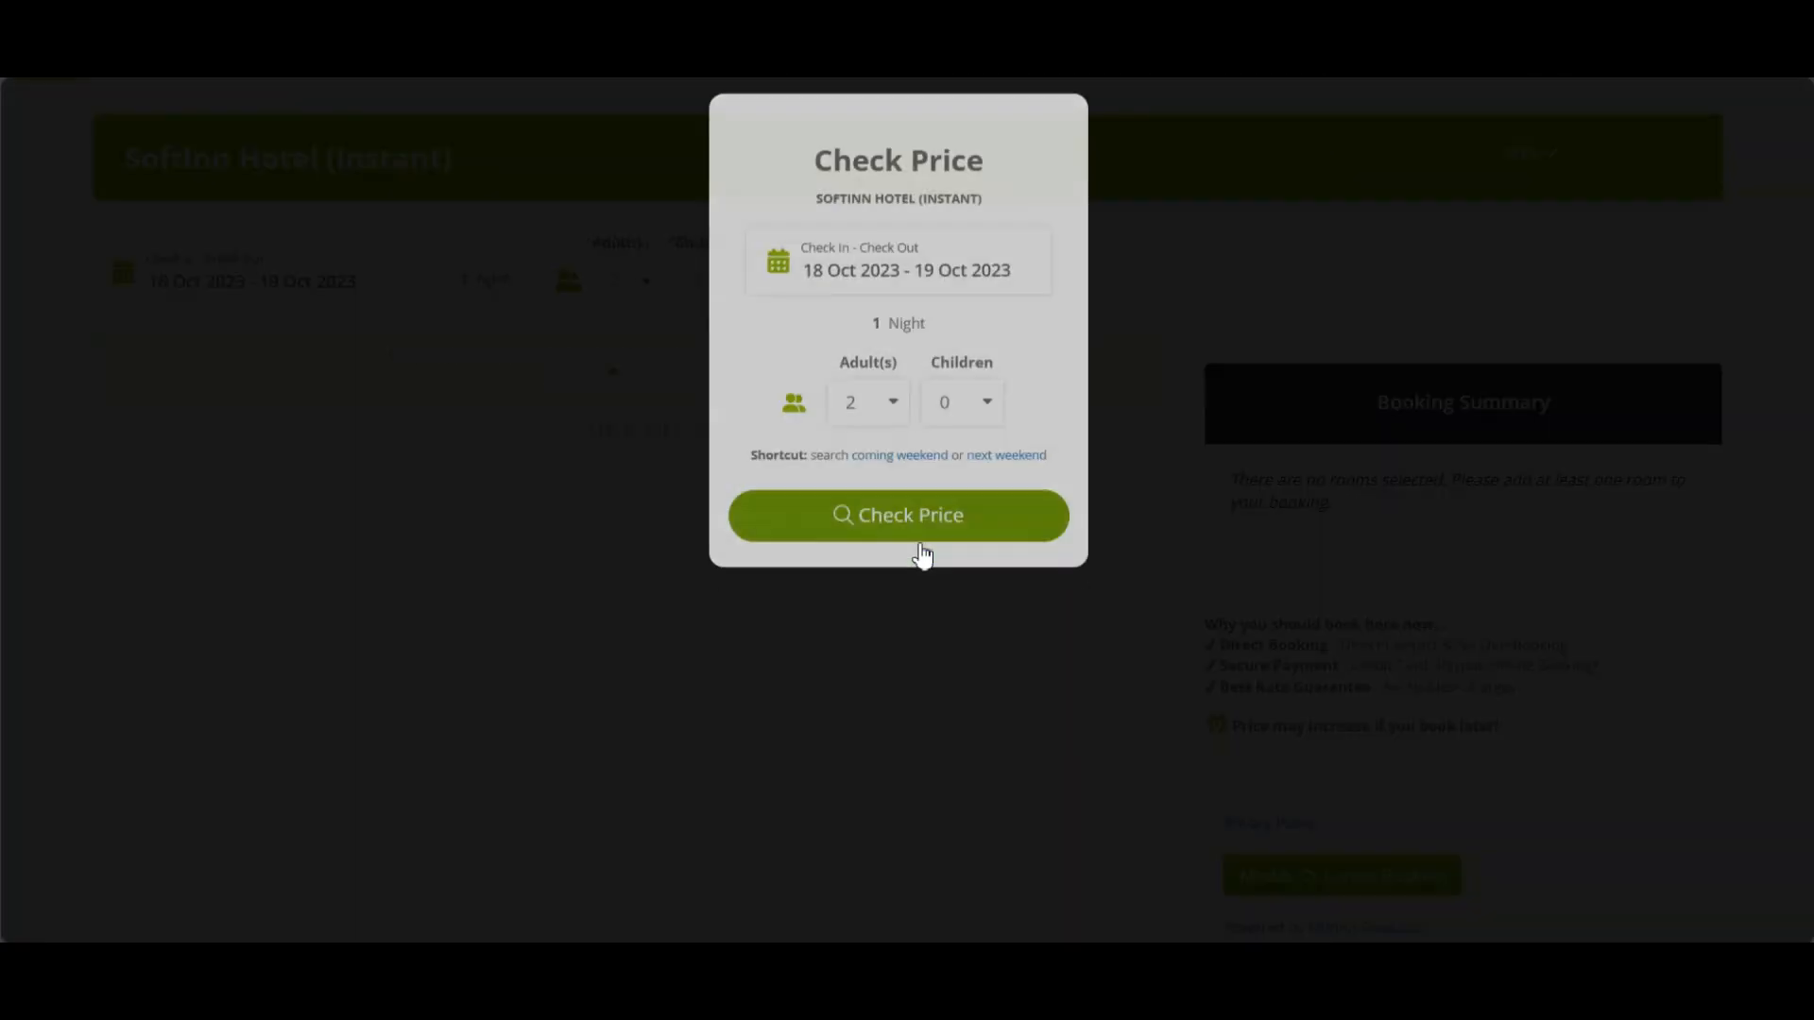
# In the booking engine, check prices for 2 adults on 18–19 Oct 2023 and find the Villa Room's guest capacity.
pyautogui.click(916, 531)
pyautogui.scroll(-8, 921, 559)
pyautogui.scroll(-9, 921, 559)
pyautogui.press('ctrl')
pyautogui.press('ctrl')
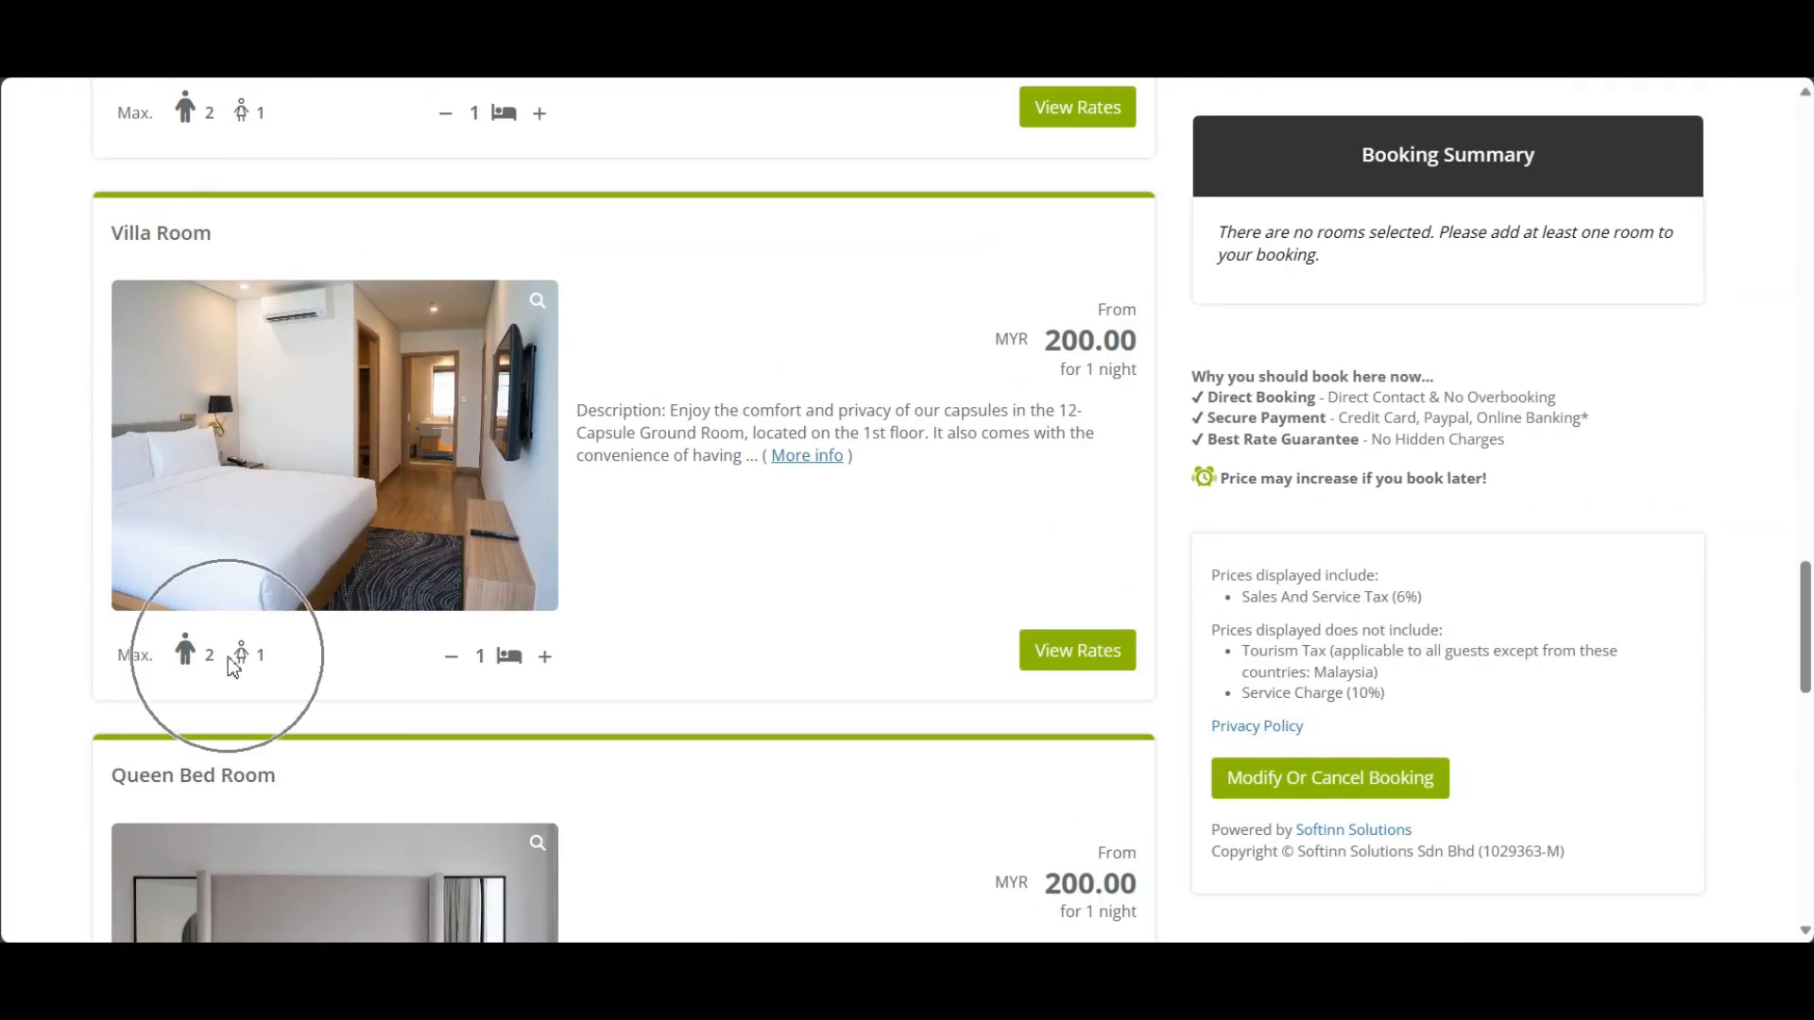
# Book one Villa Room at the Room With Breakfast rate and go to the booking details.
pyautogui.click(1077, 650)
pyautogui.click(1051, 395)
pyautogui.click(1021, 401)
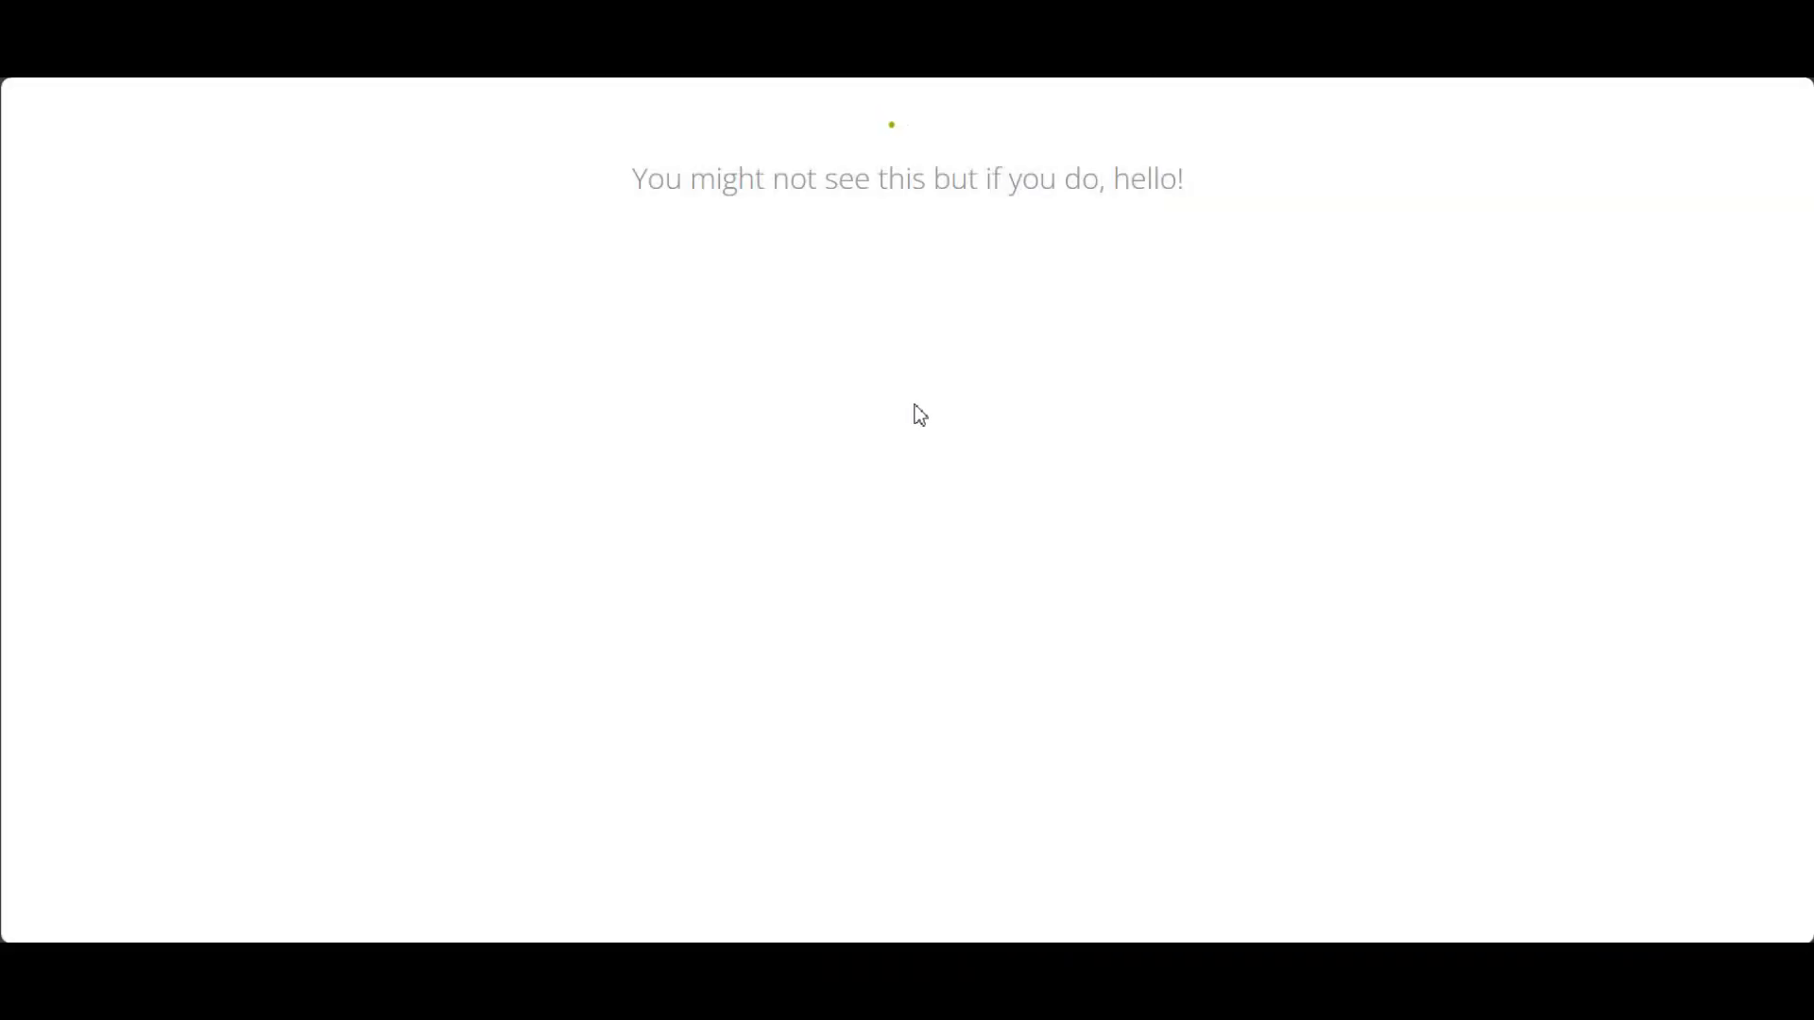
pyautogui.click(888, 461)
pyautogui.scroll(-1, 882, 472)
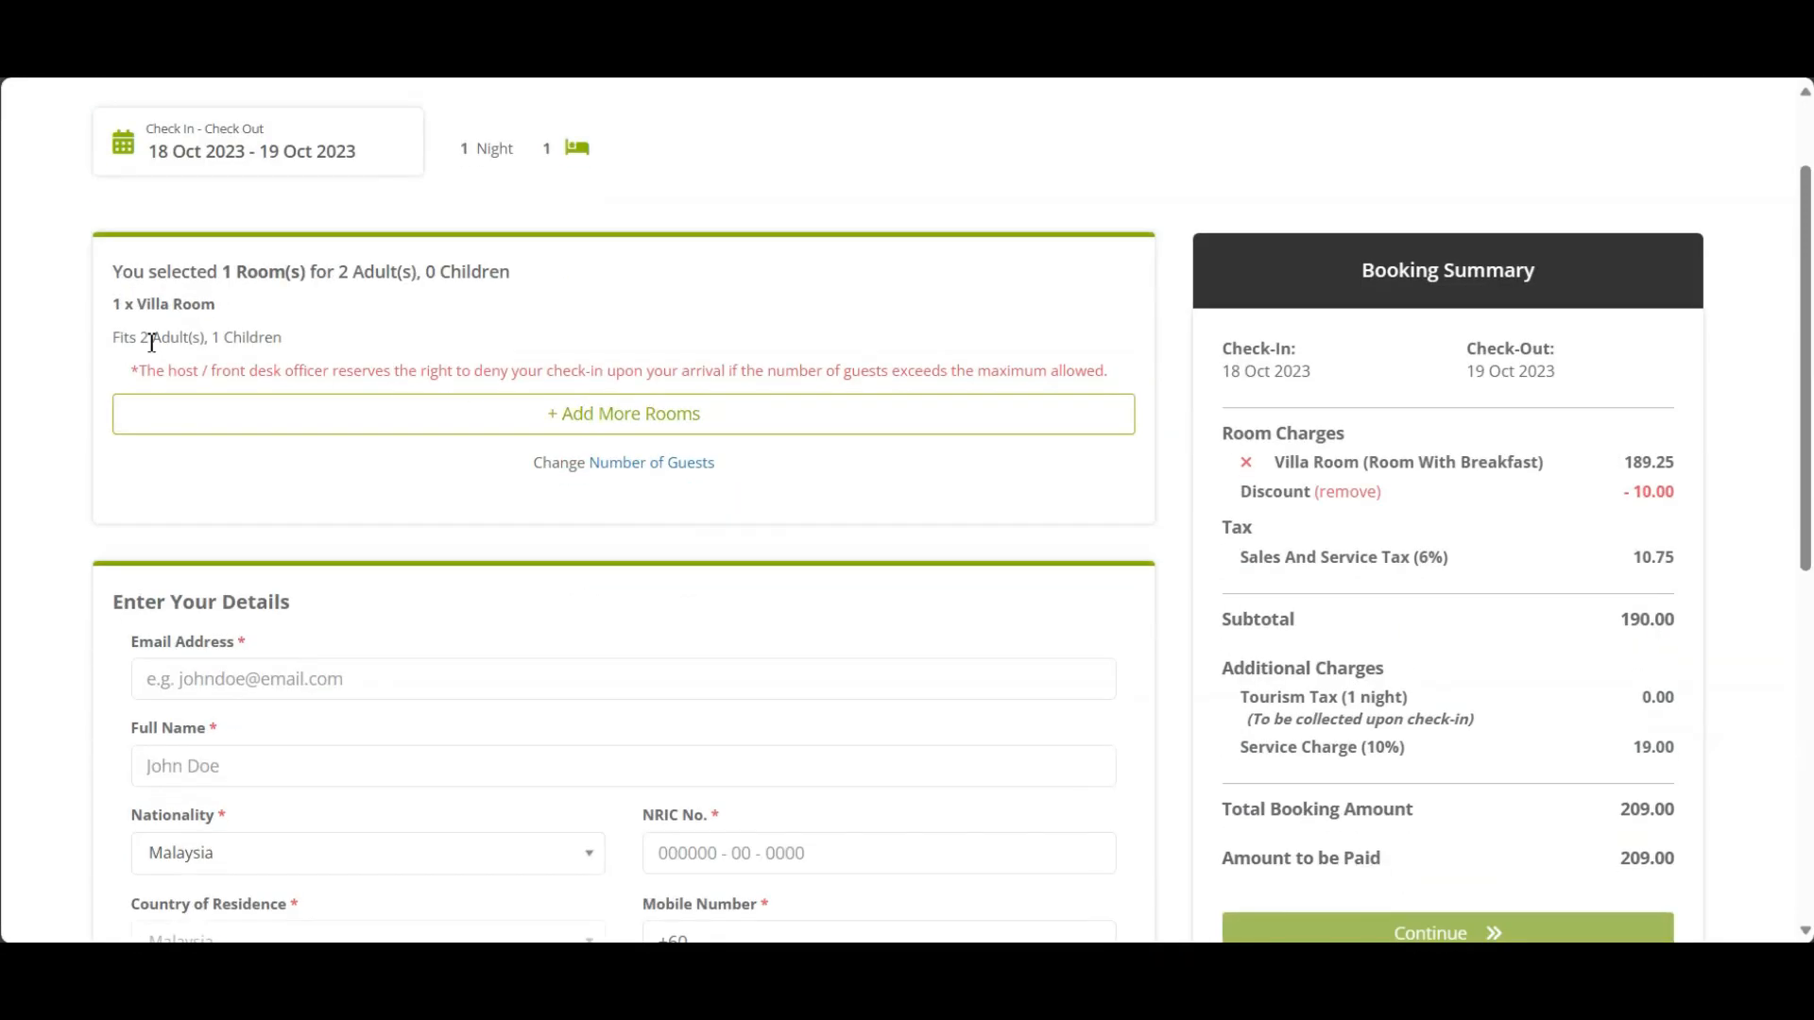
# Complete the guest's contact and identity details, accept the policies, and continue with the booking.
pyautogui.press('ctrl')
pyautogui.scroll(-5, 228, 349)
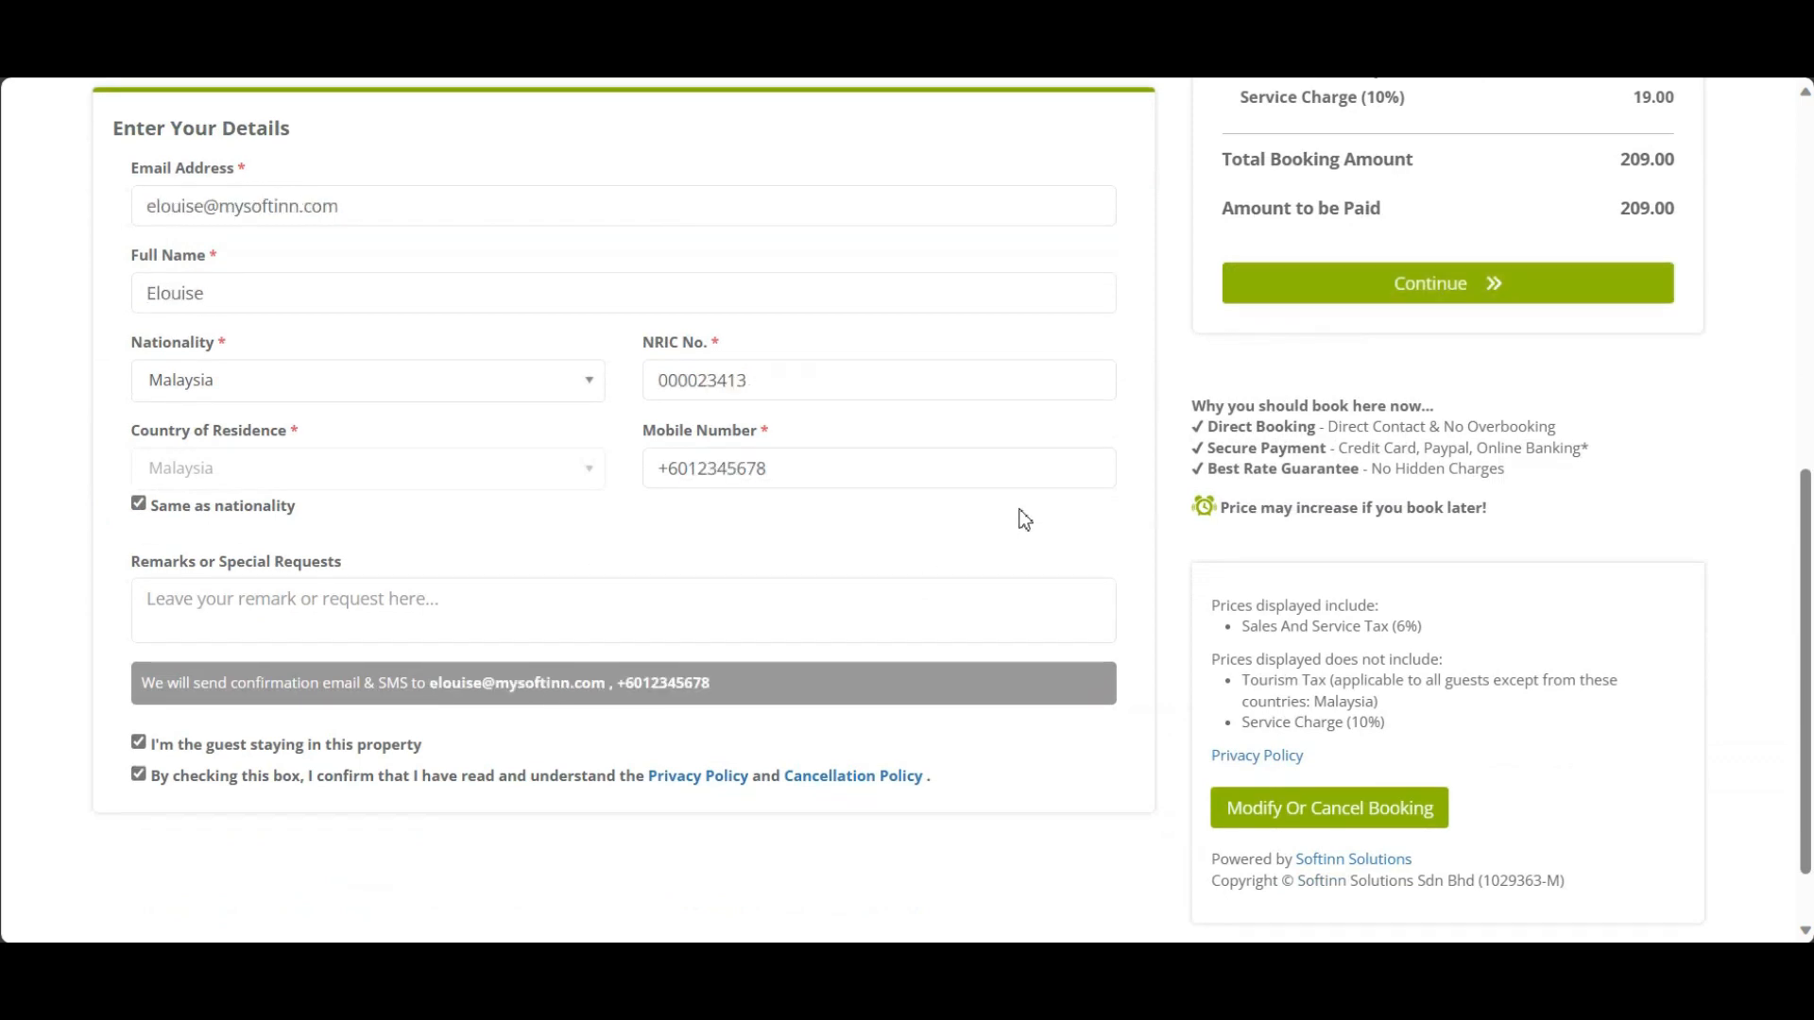
pyautogui.scroll(5, 1025, 519)
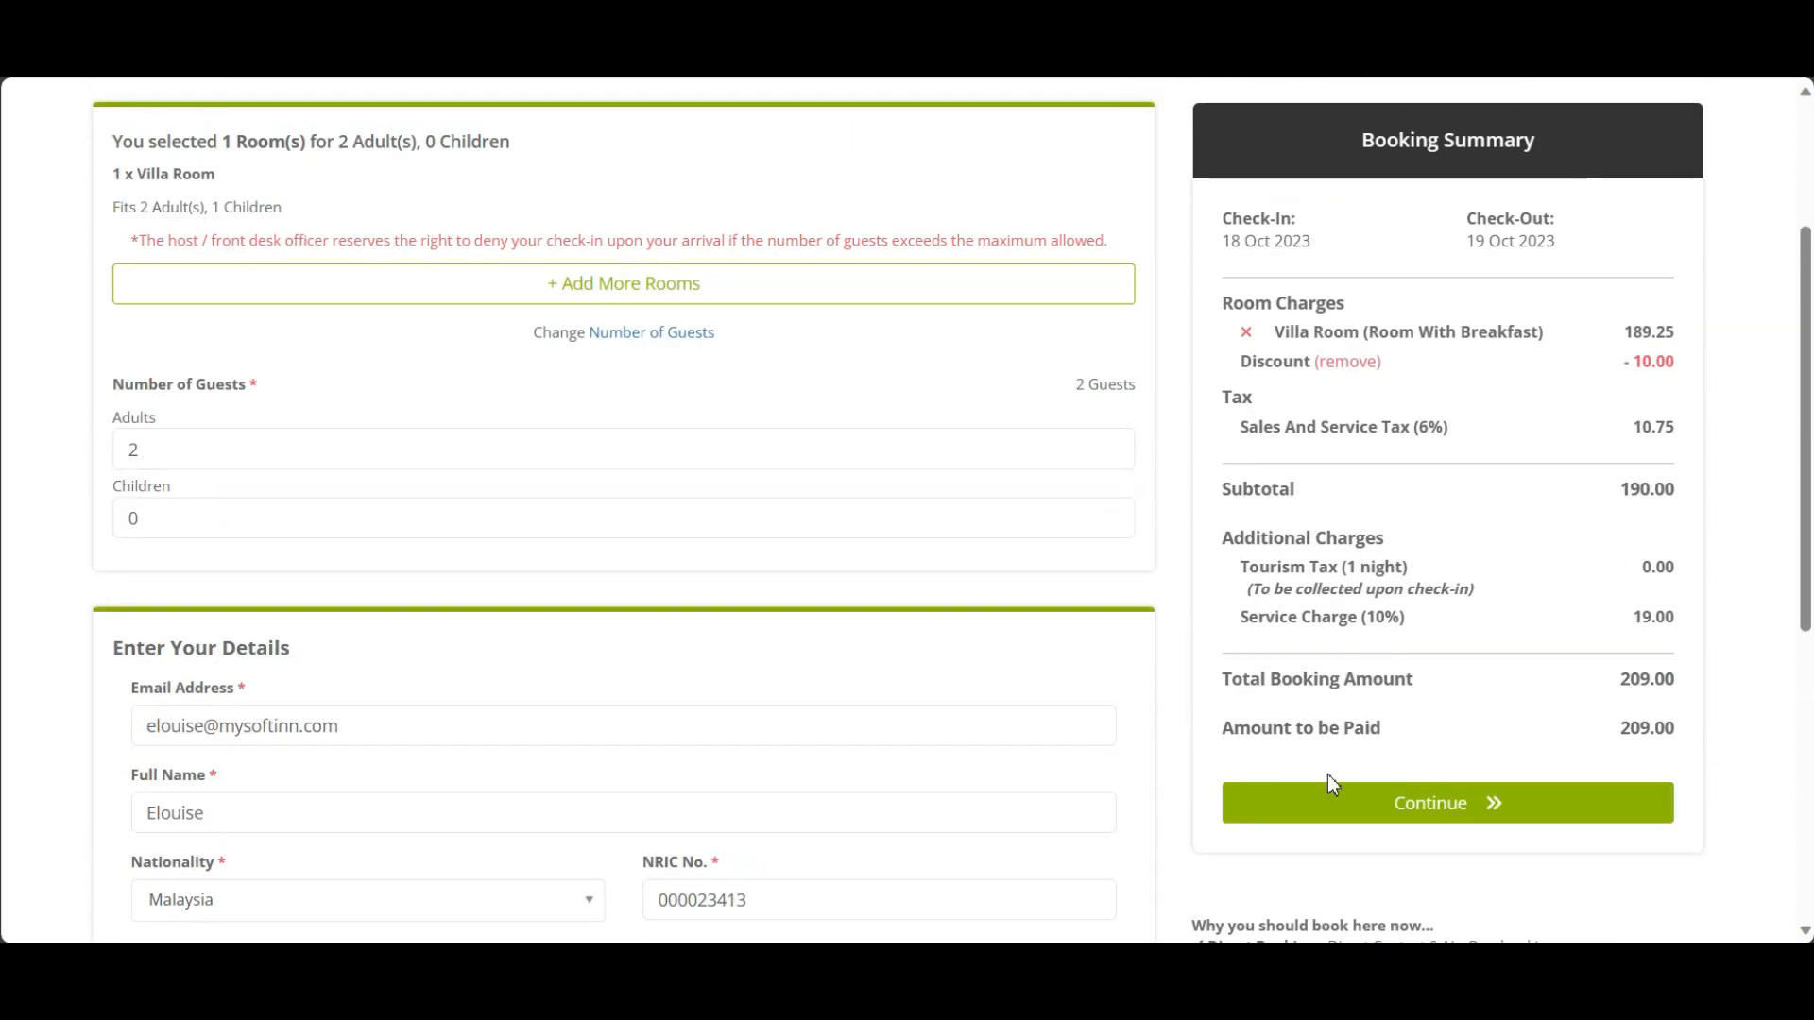
pyautogui.click(1463, 805)
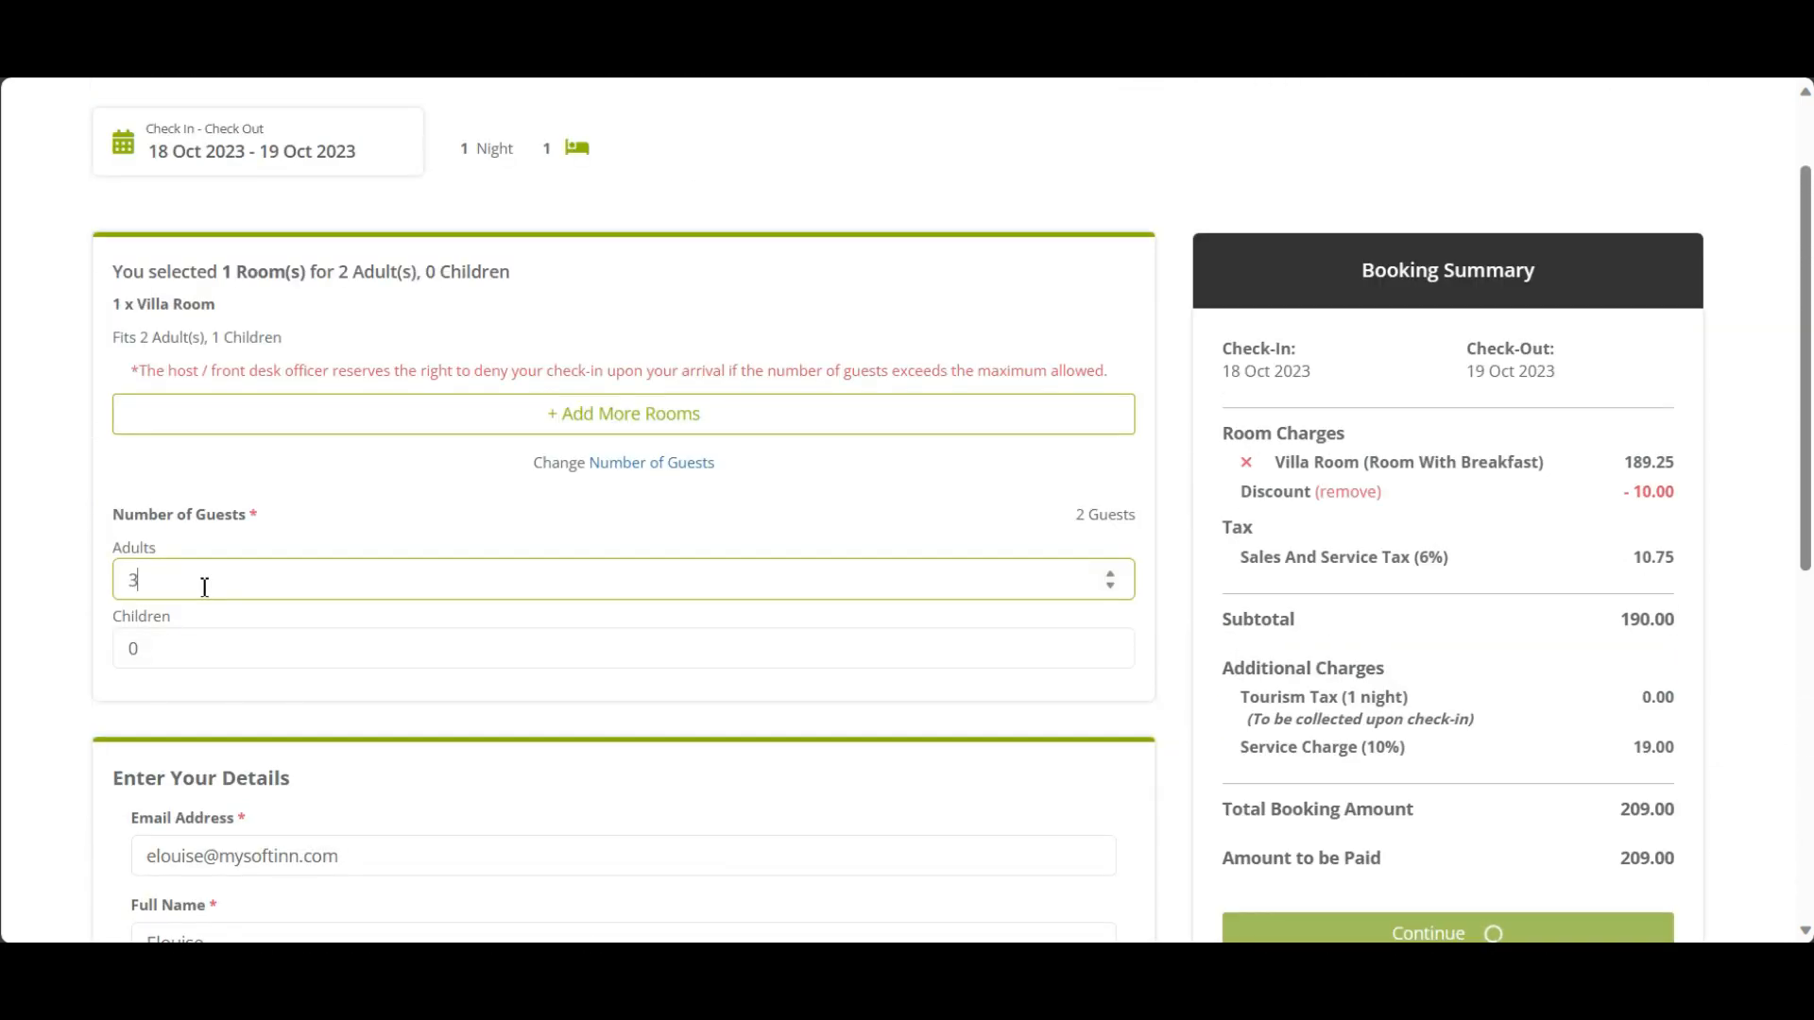
# Try the Villa Room booking with 3 adults.
pyautogui.click(77, 557)
pyautogui.press('ctrl')
pyautogui.press('ctrl')
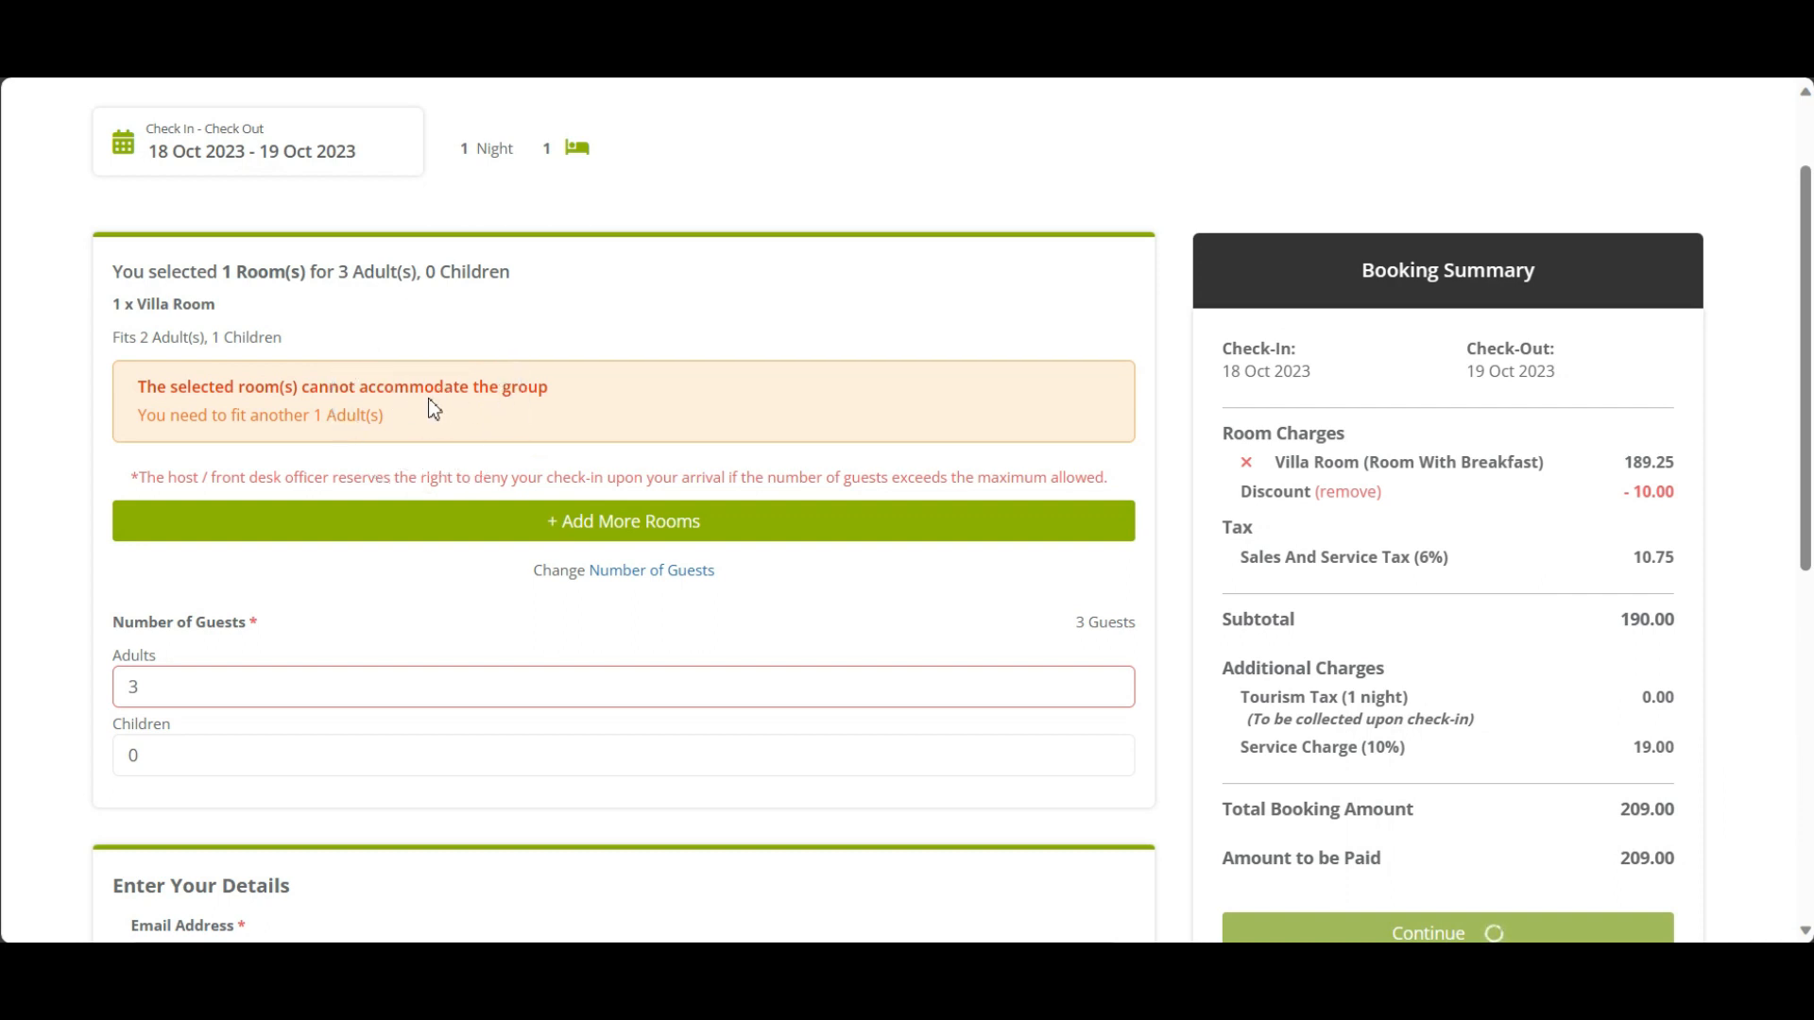
# Change the booking's number of guests to 1 adult and 3 children.
pyautogui.click(223, 696)
pyautogui.press('BackSpace')
pyautogui.write('1')
pyautogui.click(328, 639)
pyautogui.press('BackSpace')
pyautogui.write('3')
pyautogui.click(359, 706)
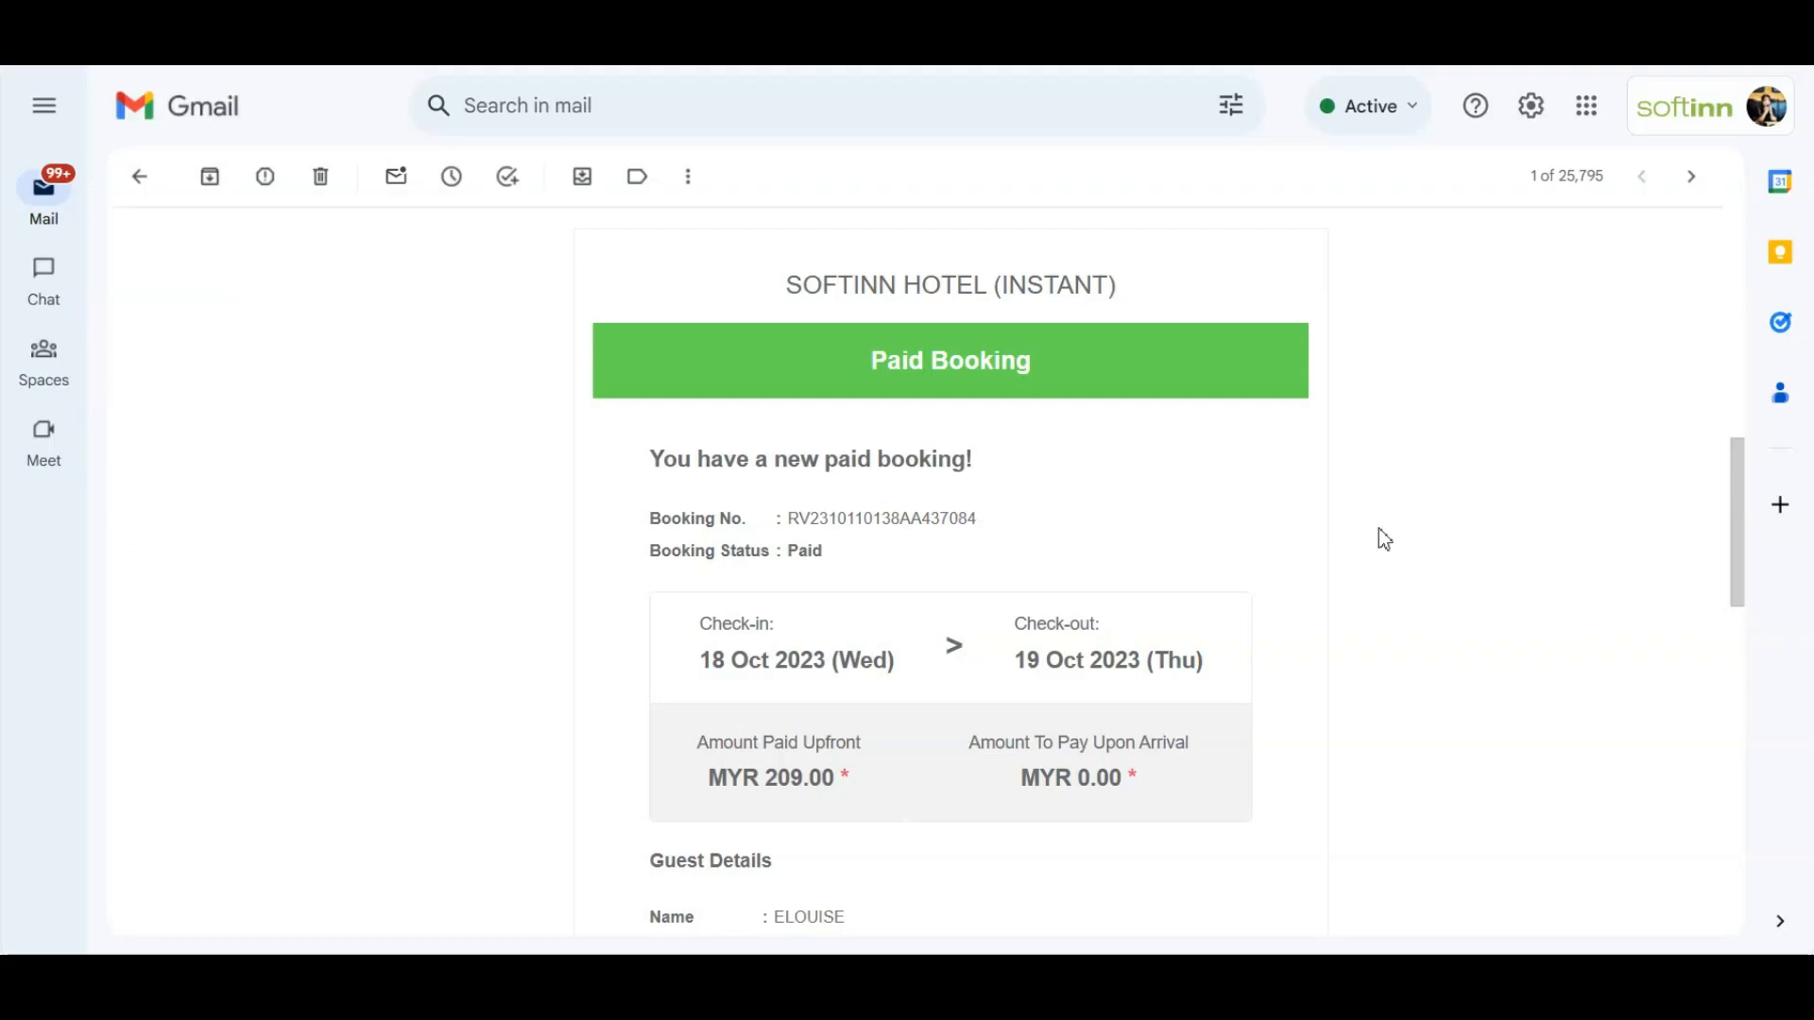
# Switch to Gmail, review the guest numbers in the paid booking email, and open its PDF attachment.
pyautogui.scroll(-6, 1060, 508)
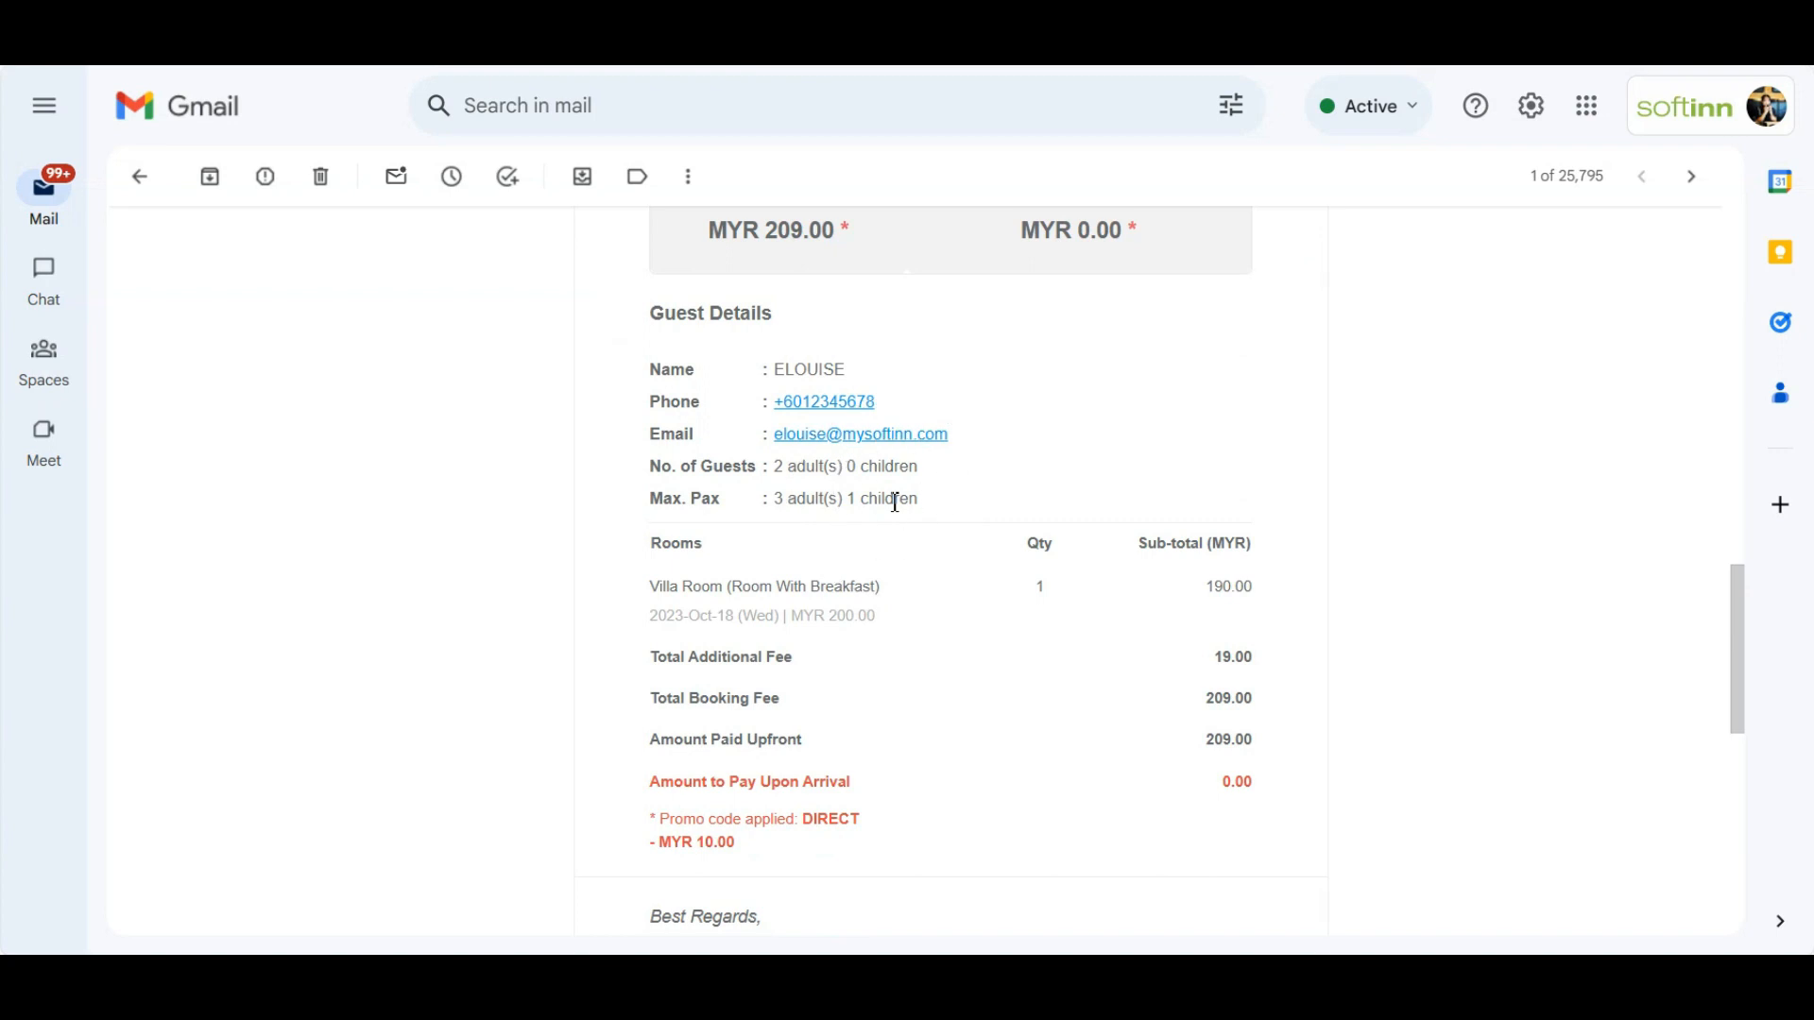
pyautogui.scroll(-9, 982, 596)
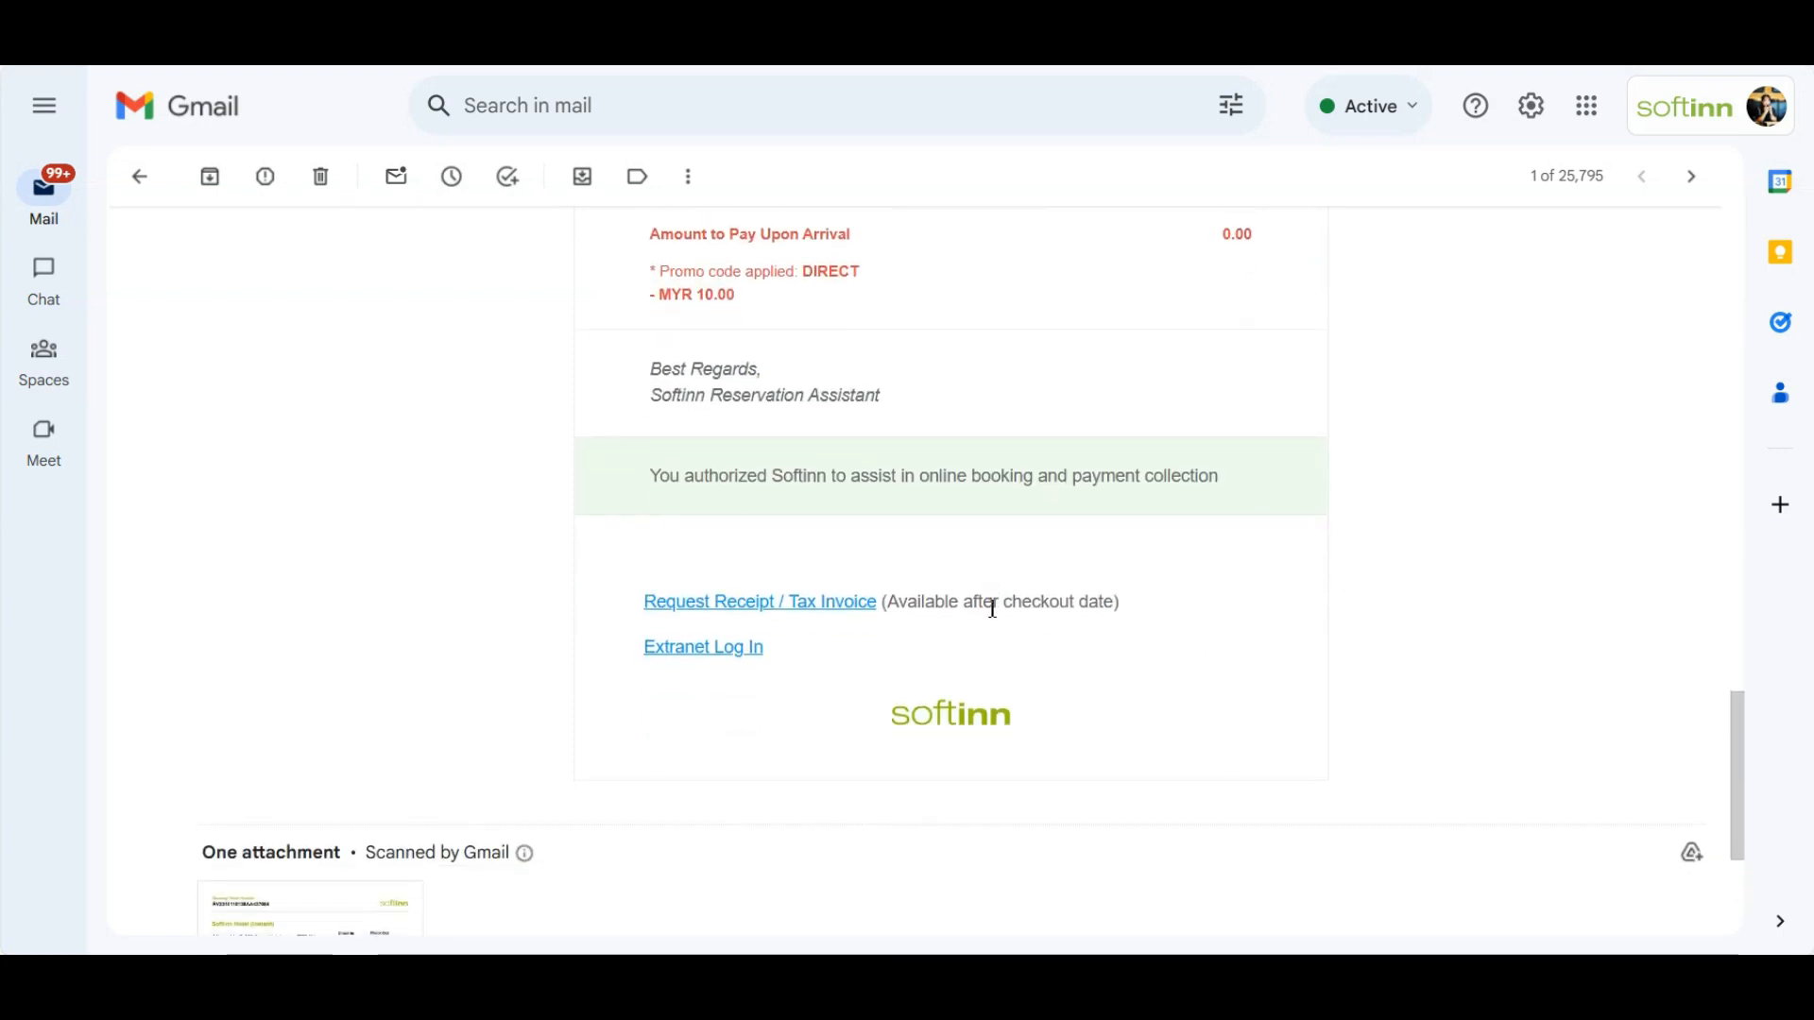
pyautogui.click(347, 624)
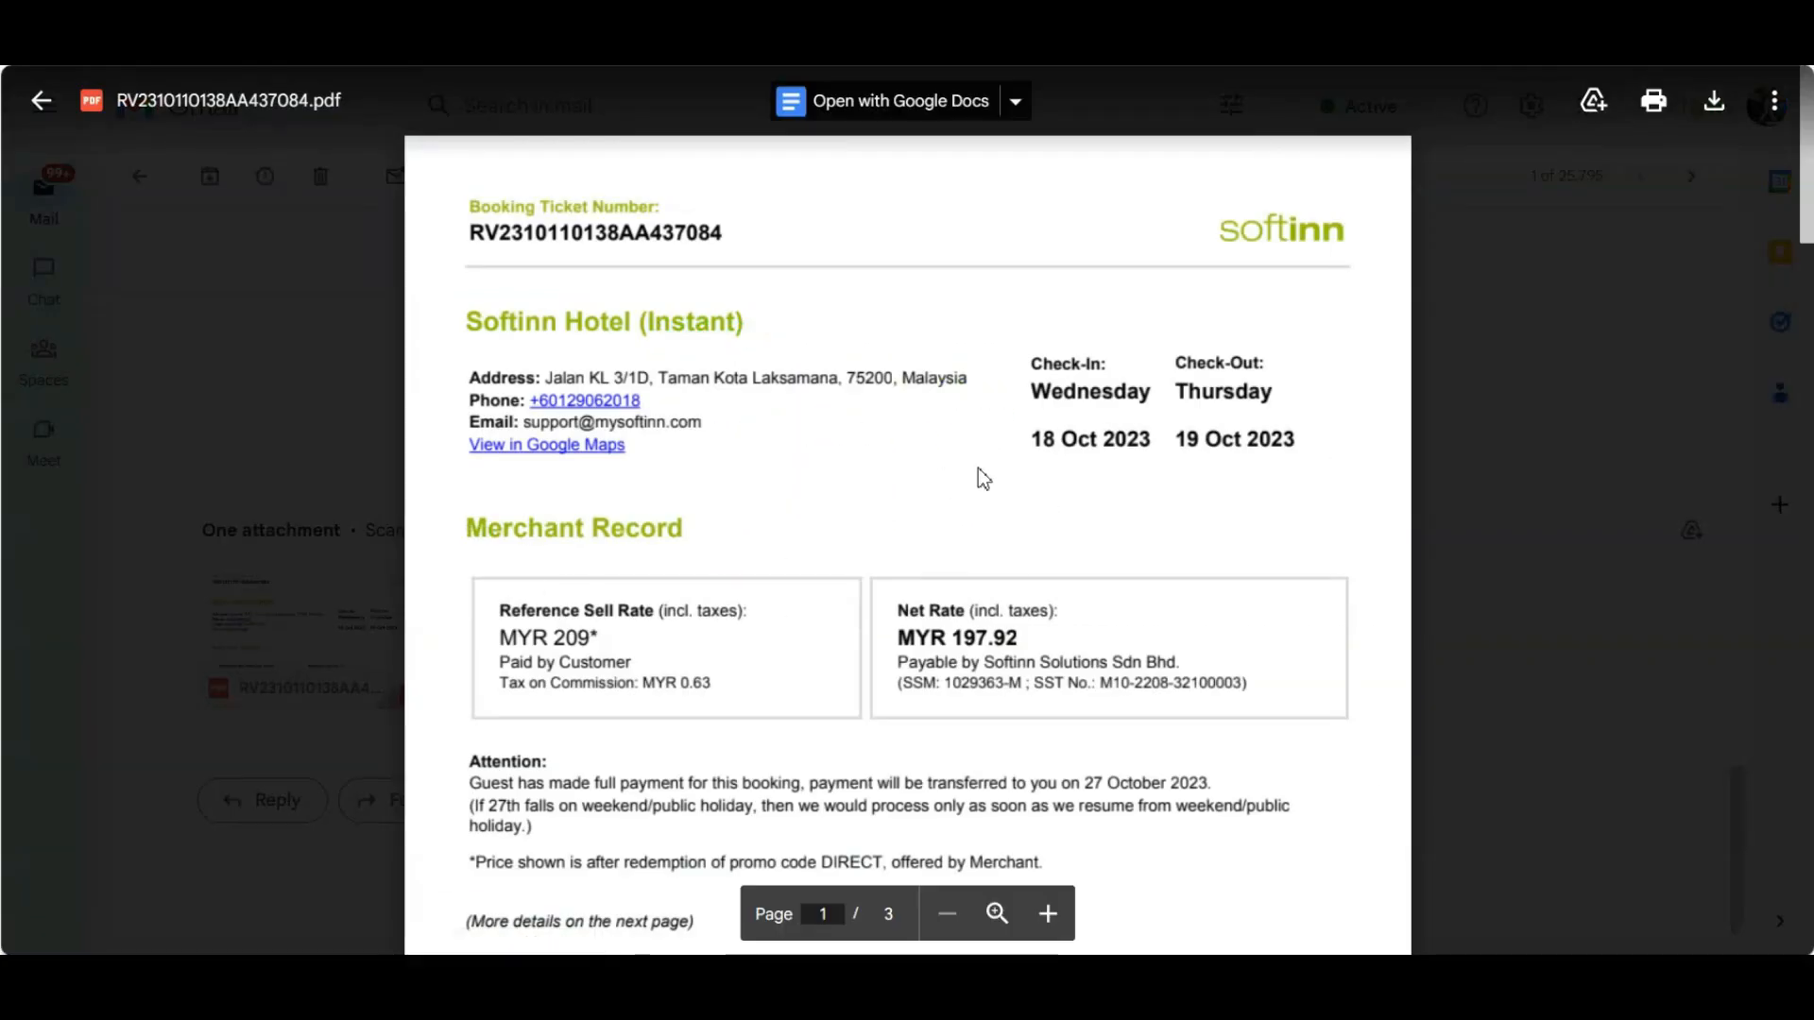
# Examine the important notes in the booking PDF's guest record and the Villa Room's capacity on its last page.
pyautogui.scroll(-10, 872, 562)
pyautogui.click(667, 578)
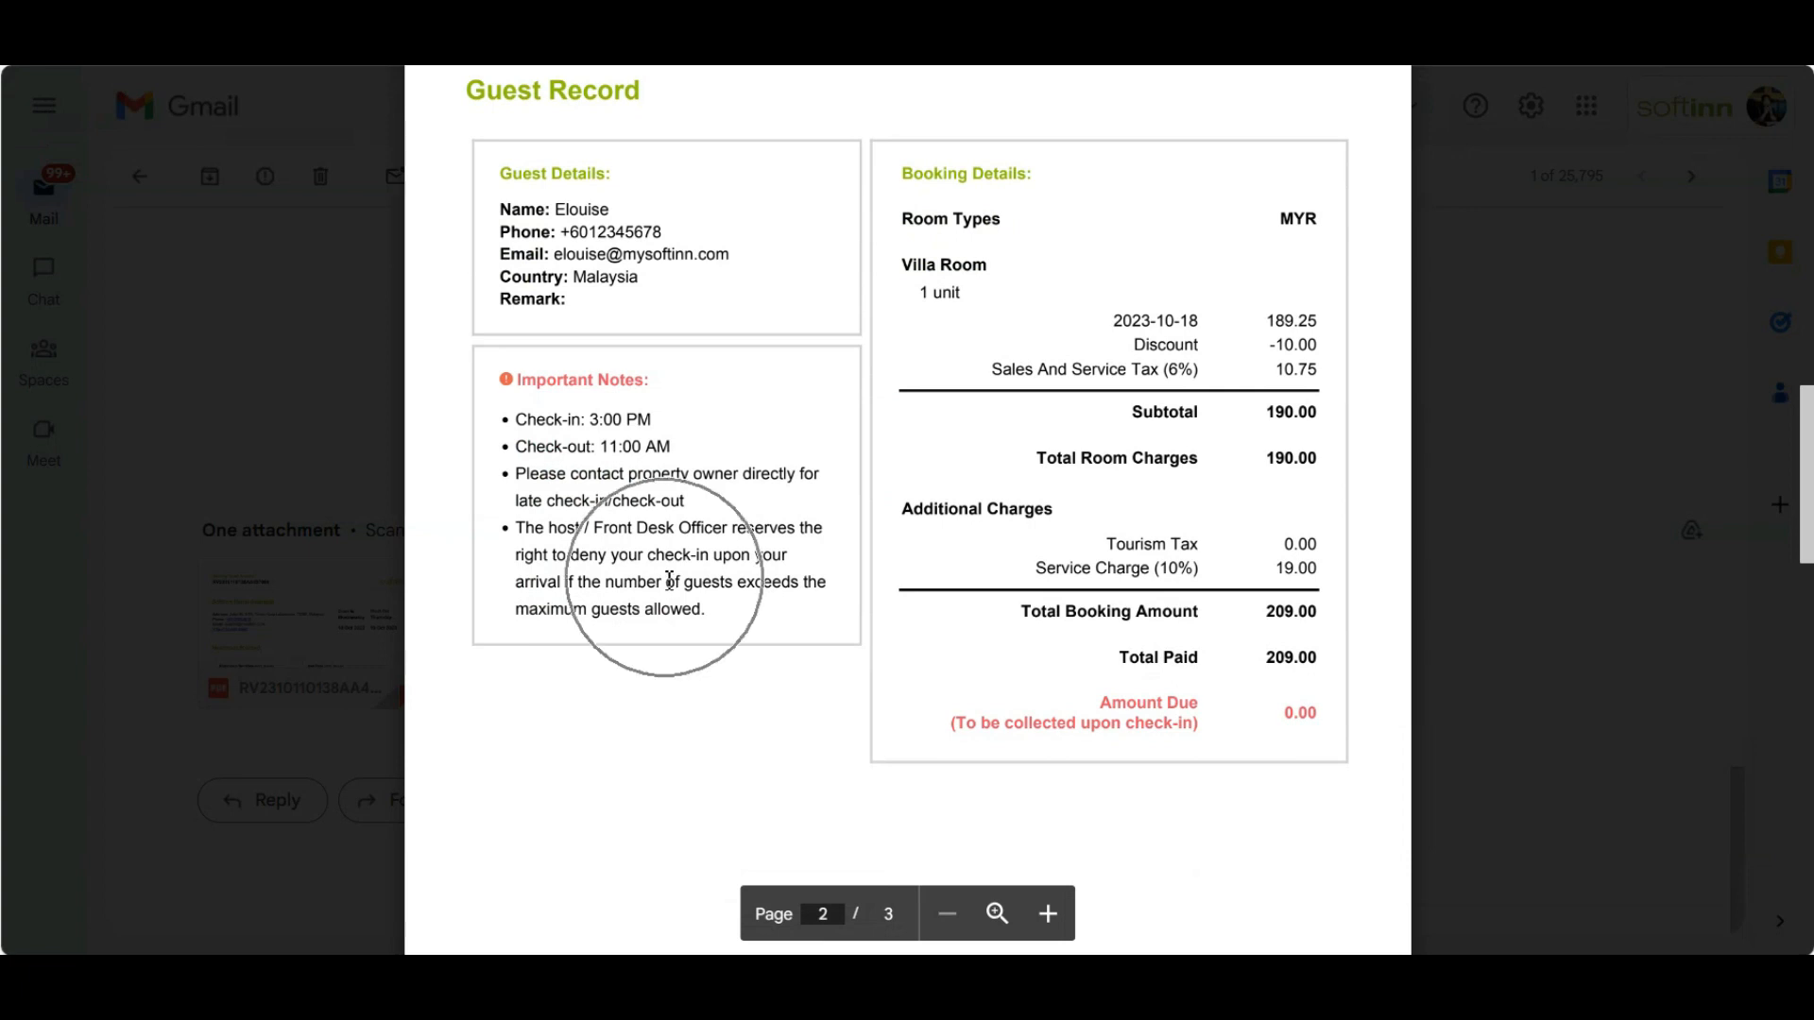
pyautogui.press('ctrl')
pyautogui.press('ctrl')
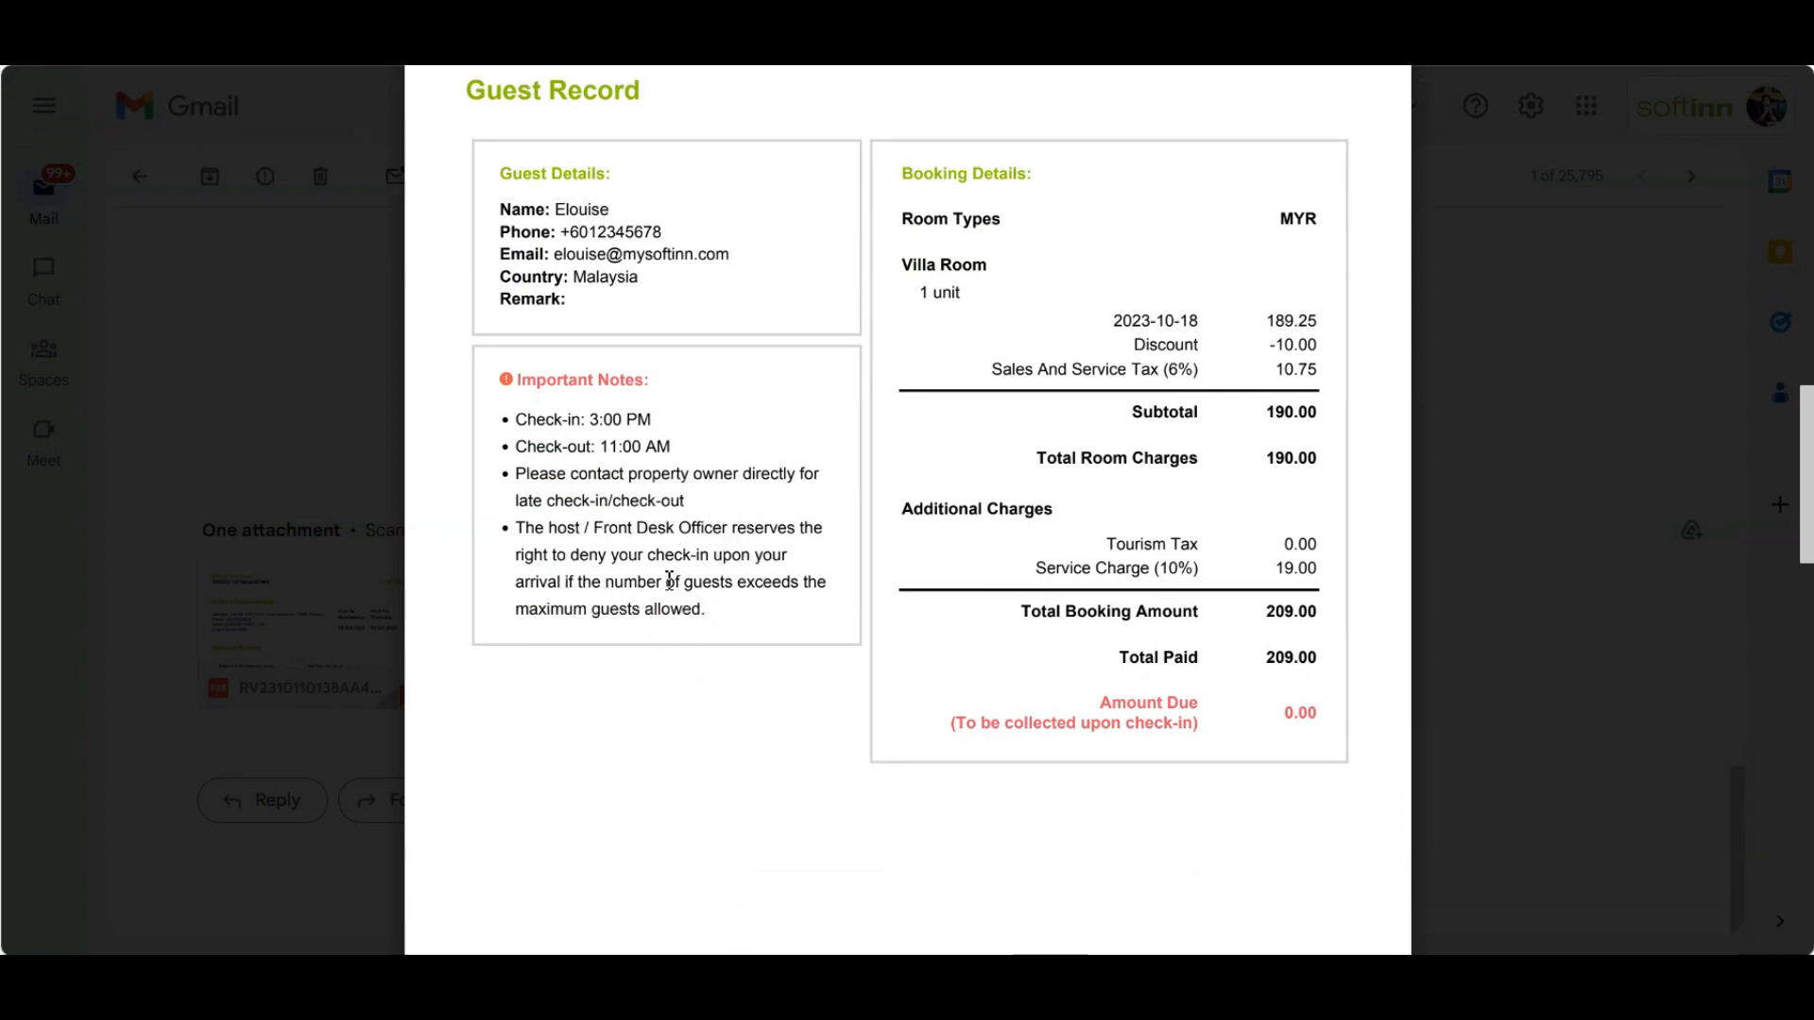
pyautogui.scroll(-10, 669, 578)
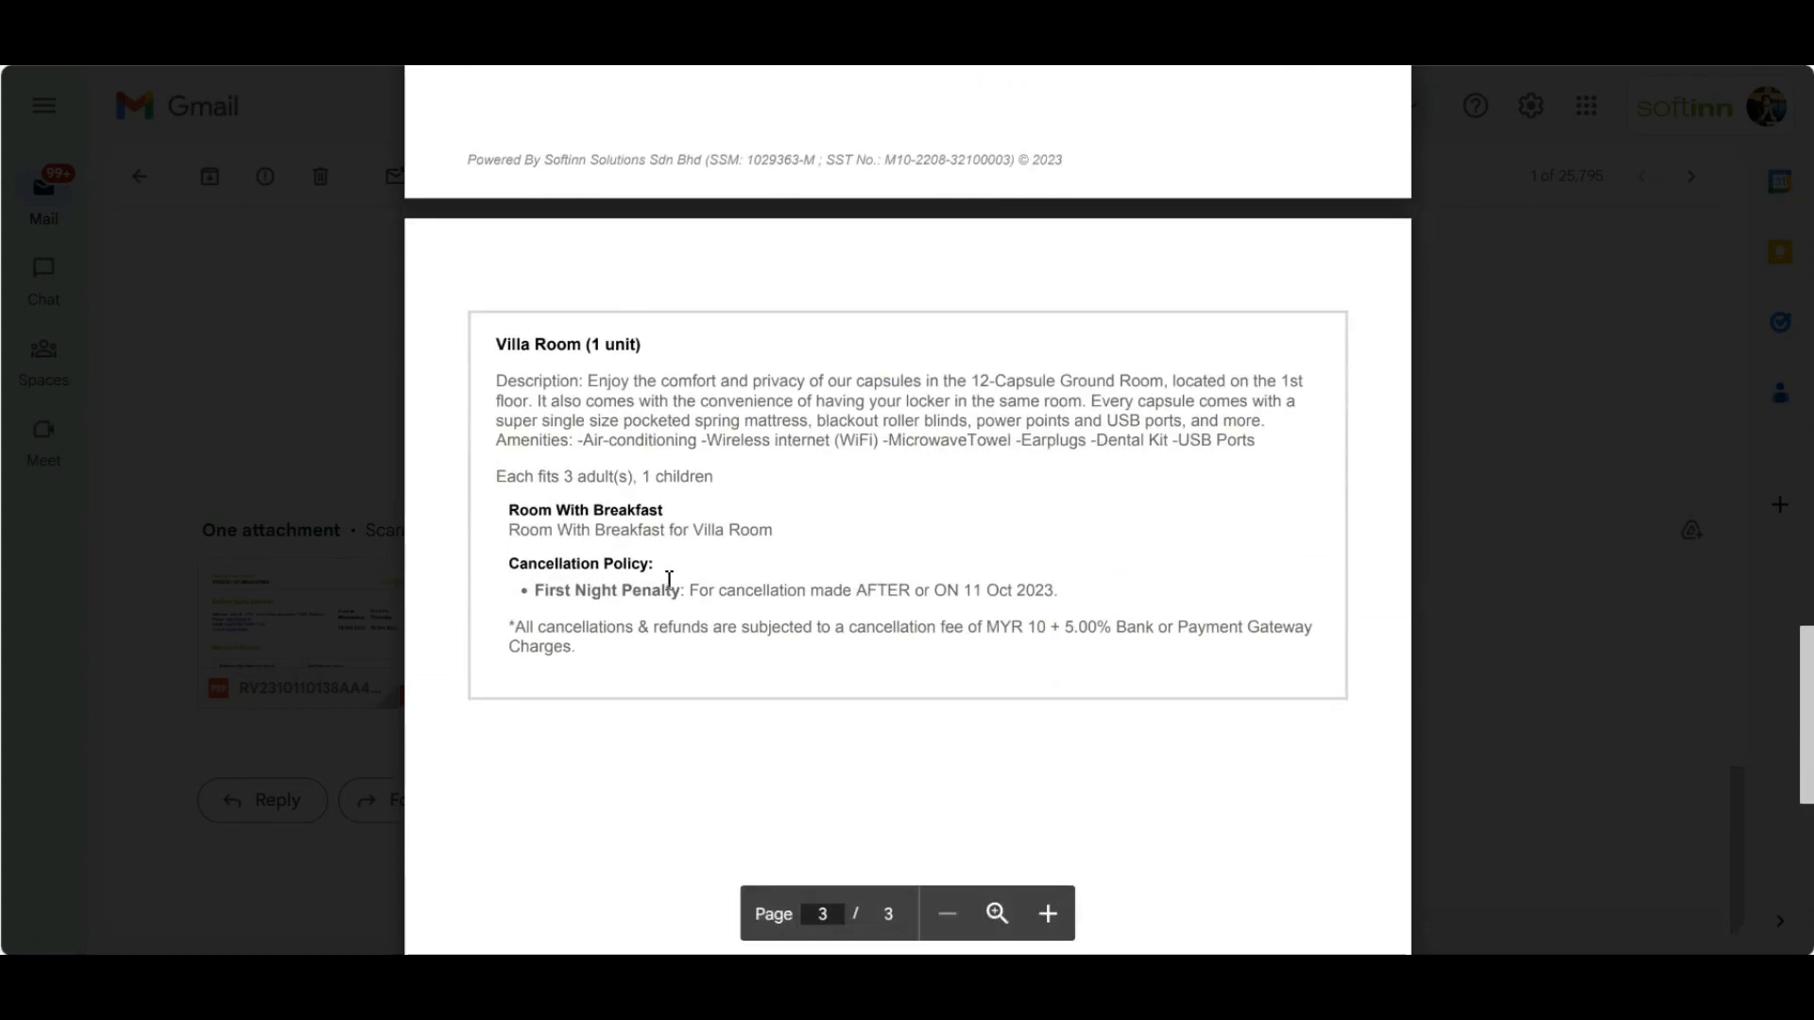
pyautogui.press('ctrl')
pyautogui.press('ctrl')
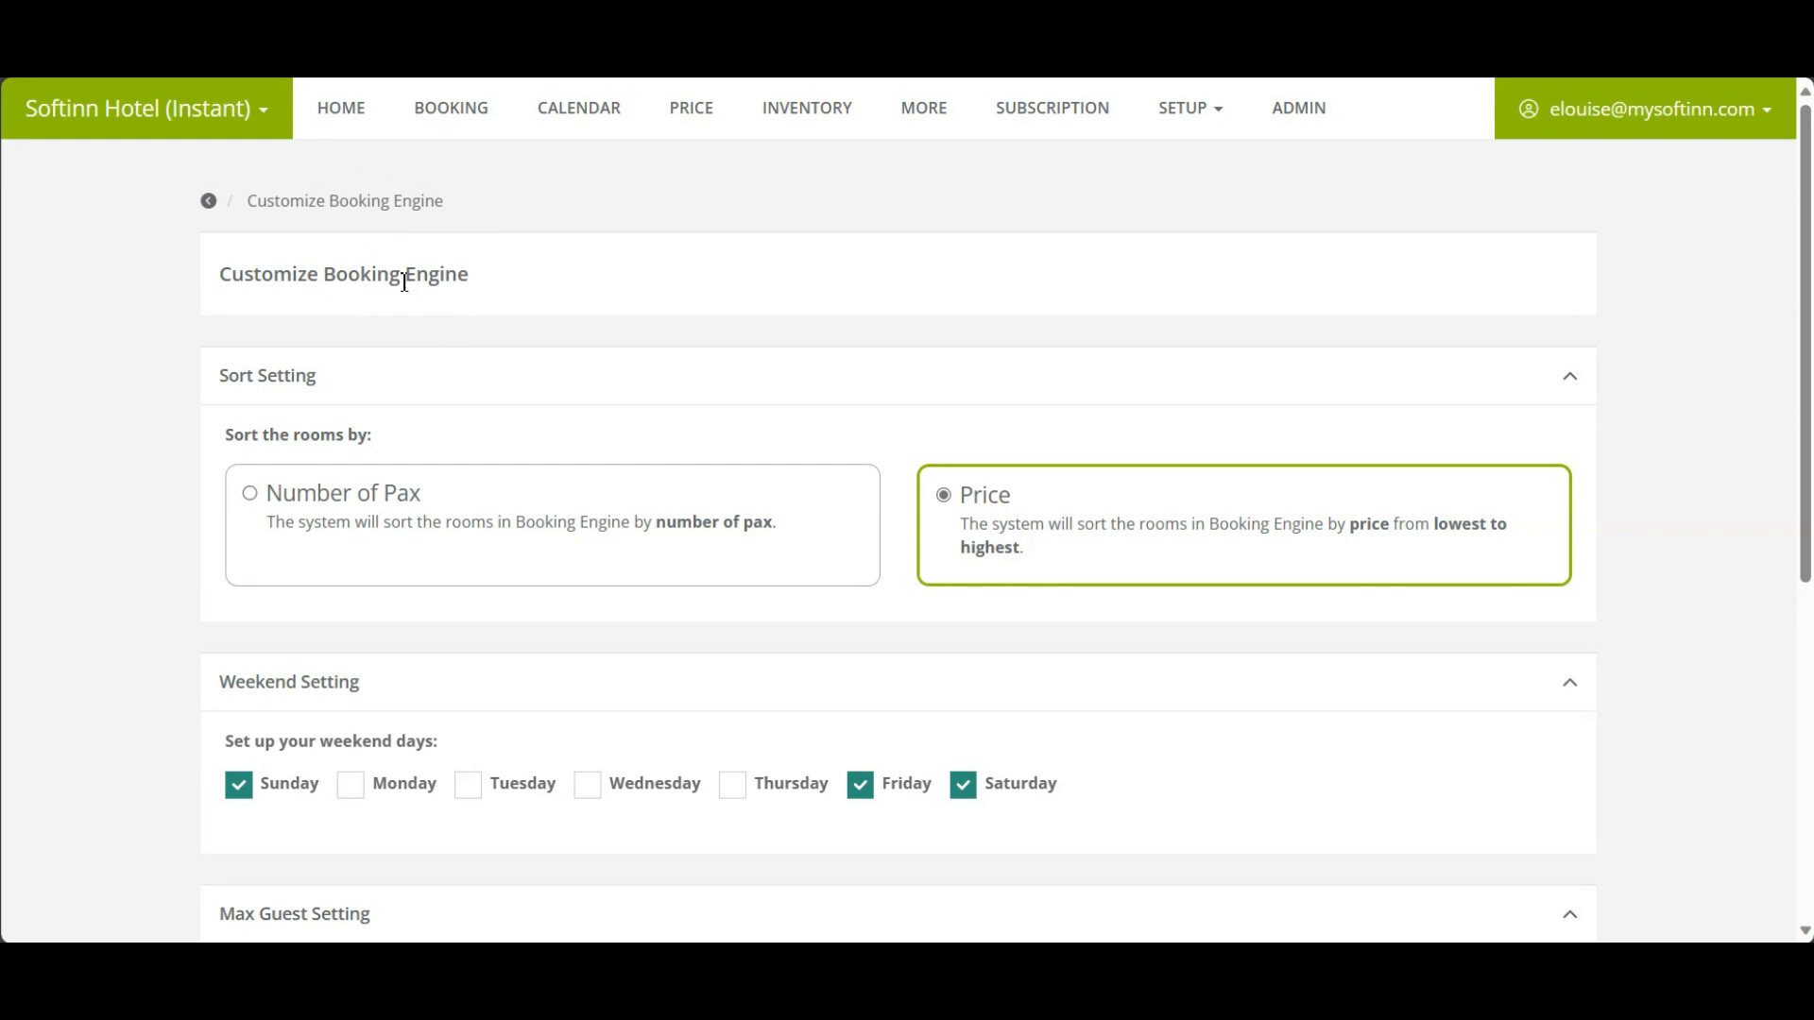
# Switch to the Customize Booking Engine page, choose No for limiting the number of guests, and save the changes.
pyautogui.scroll(-5, 448, 293)
pyautogui.click(944, 525)
pyautogui.click(1488, 781)
pyautogui.click(992, 661)
# Open the Villa Room's editor from the Manage Room page, filtering the rooms by "villa".
pyautogui.click(436, 658)
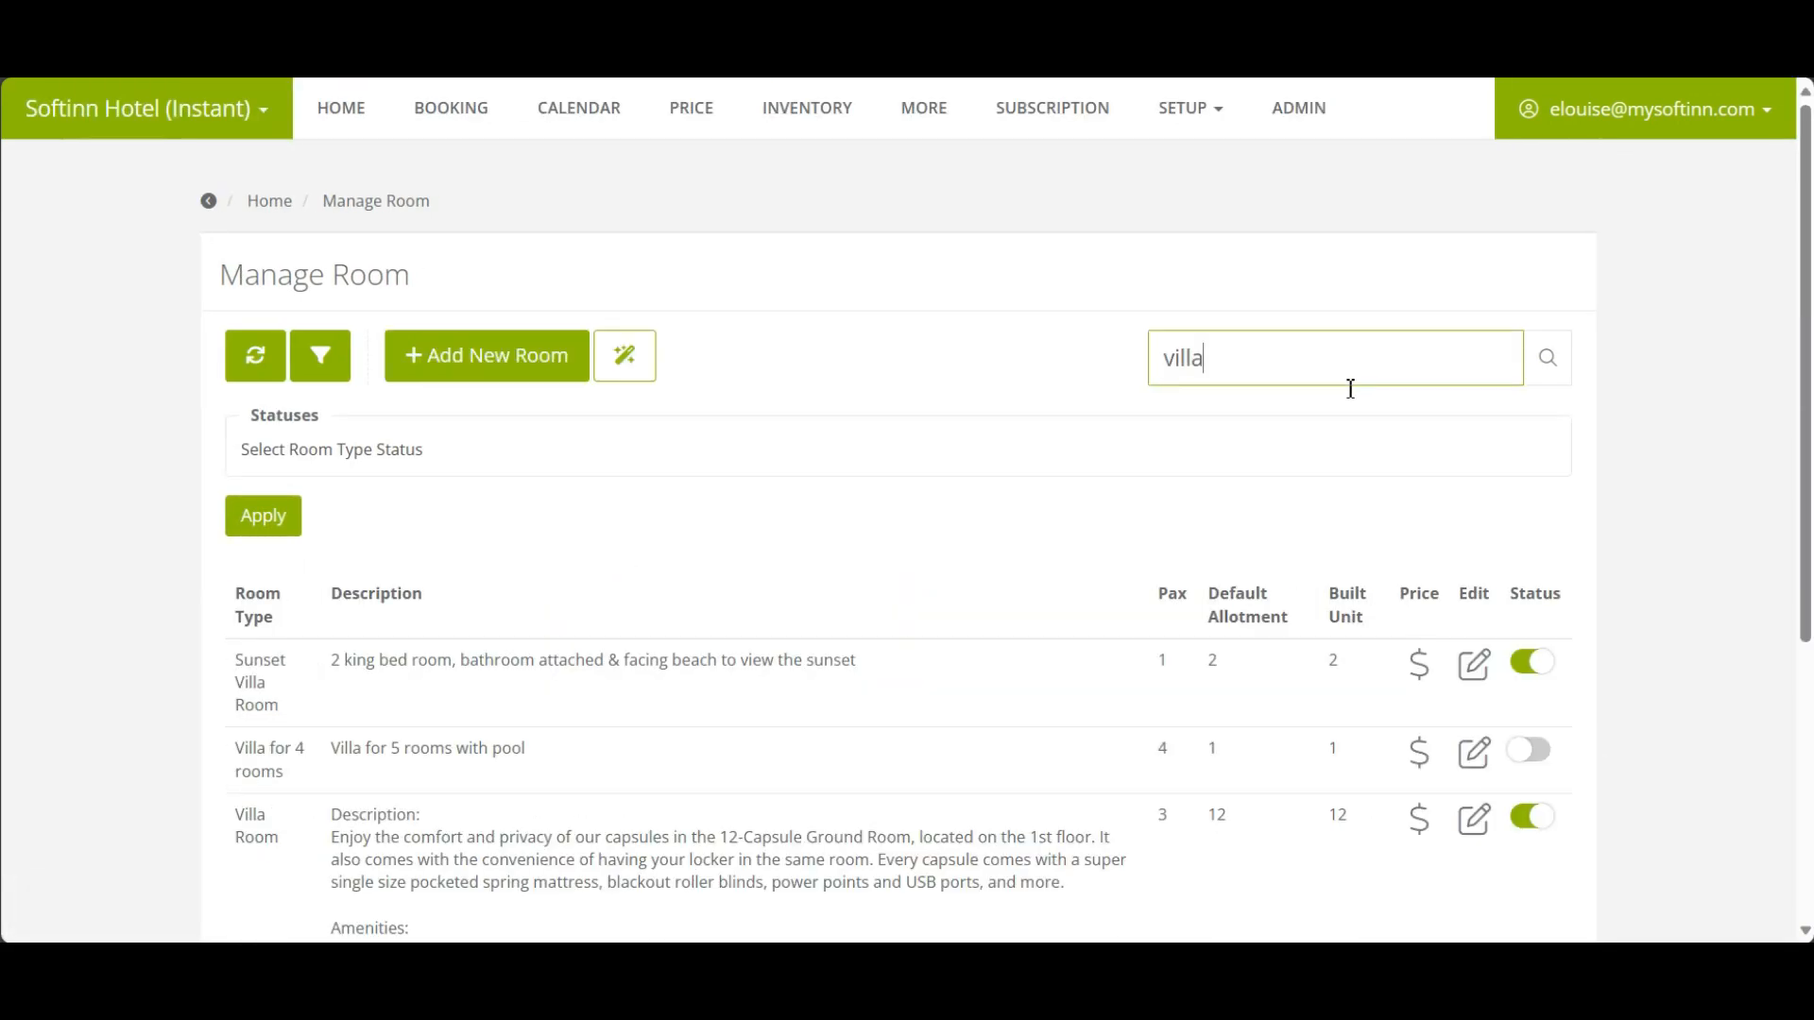
pyautogui.scroll(-4, 1349, 390)
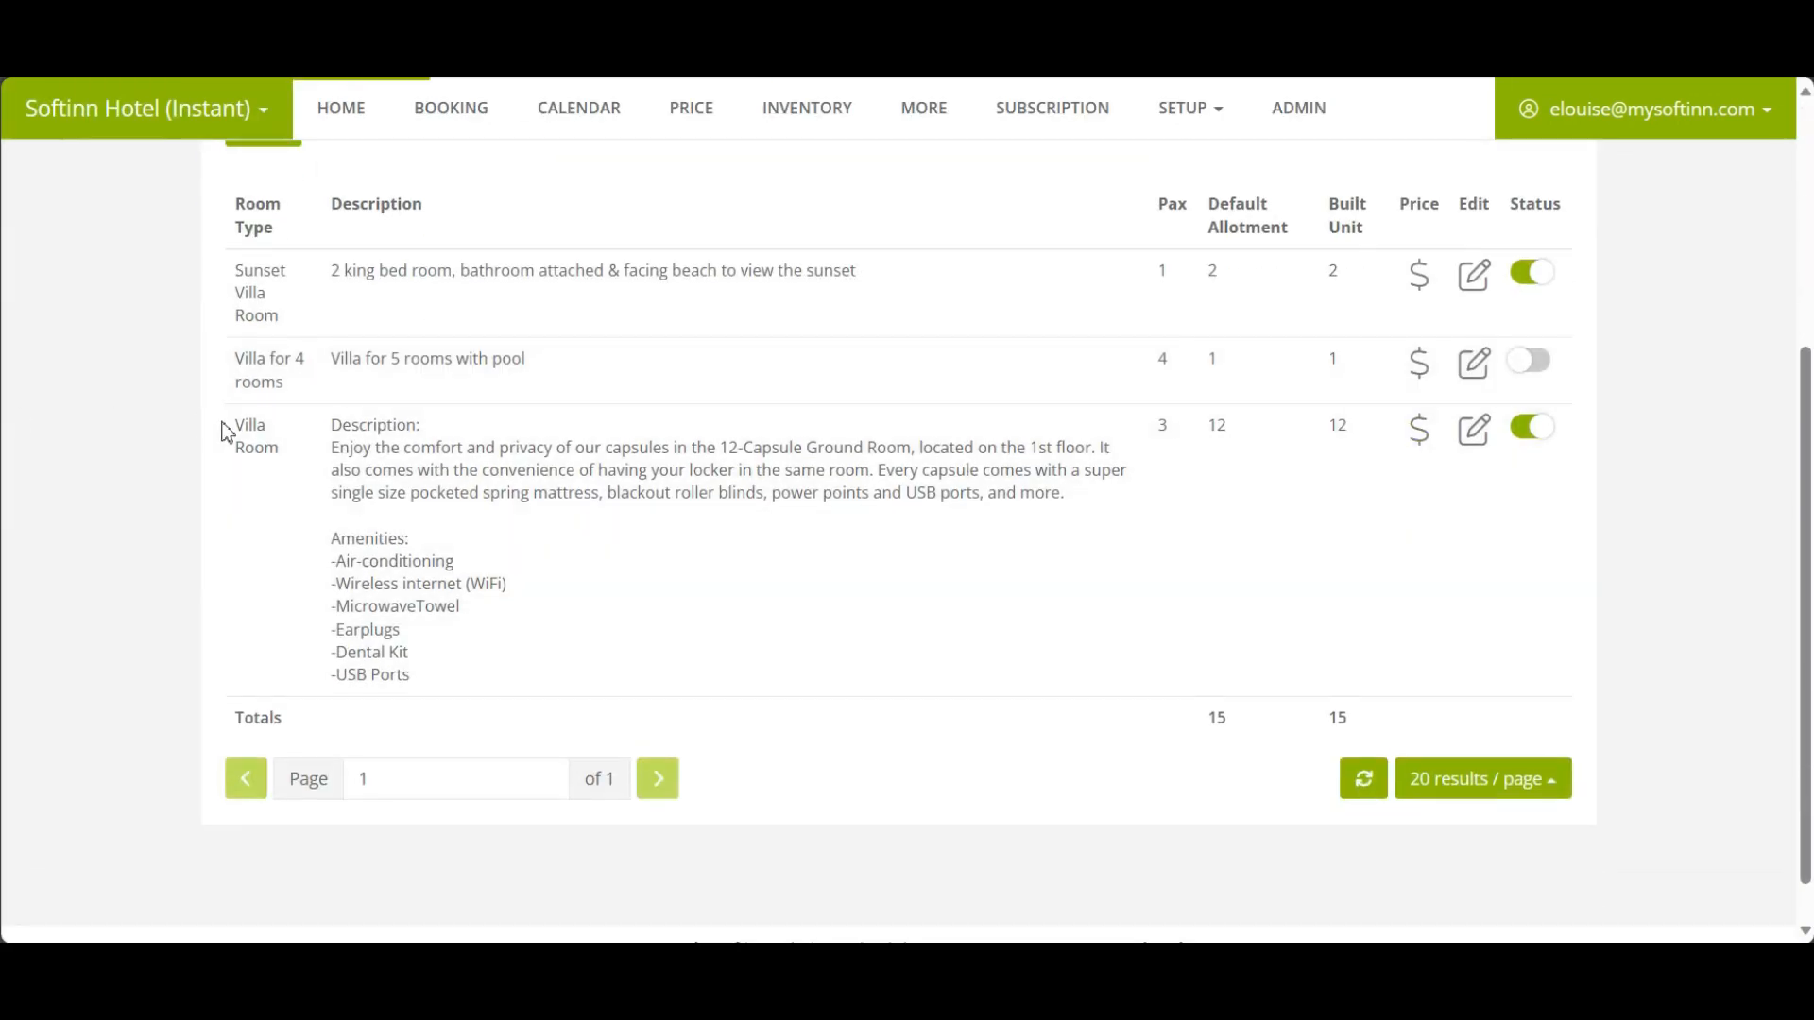
pyautogui.click(283, 446)
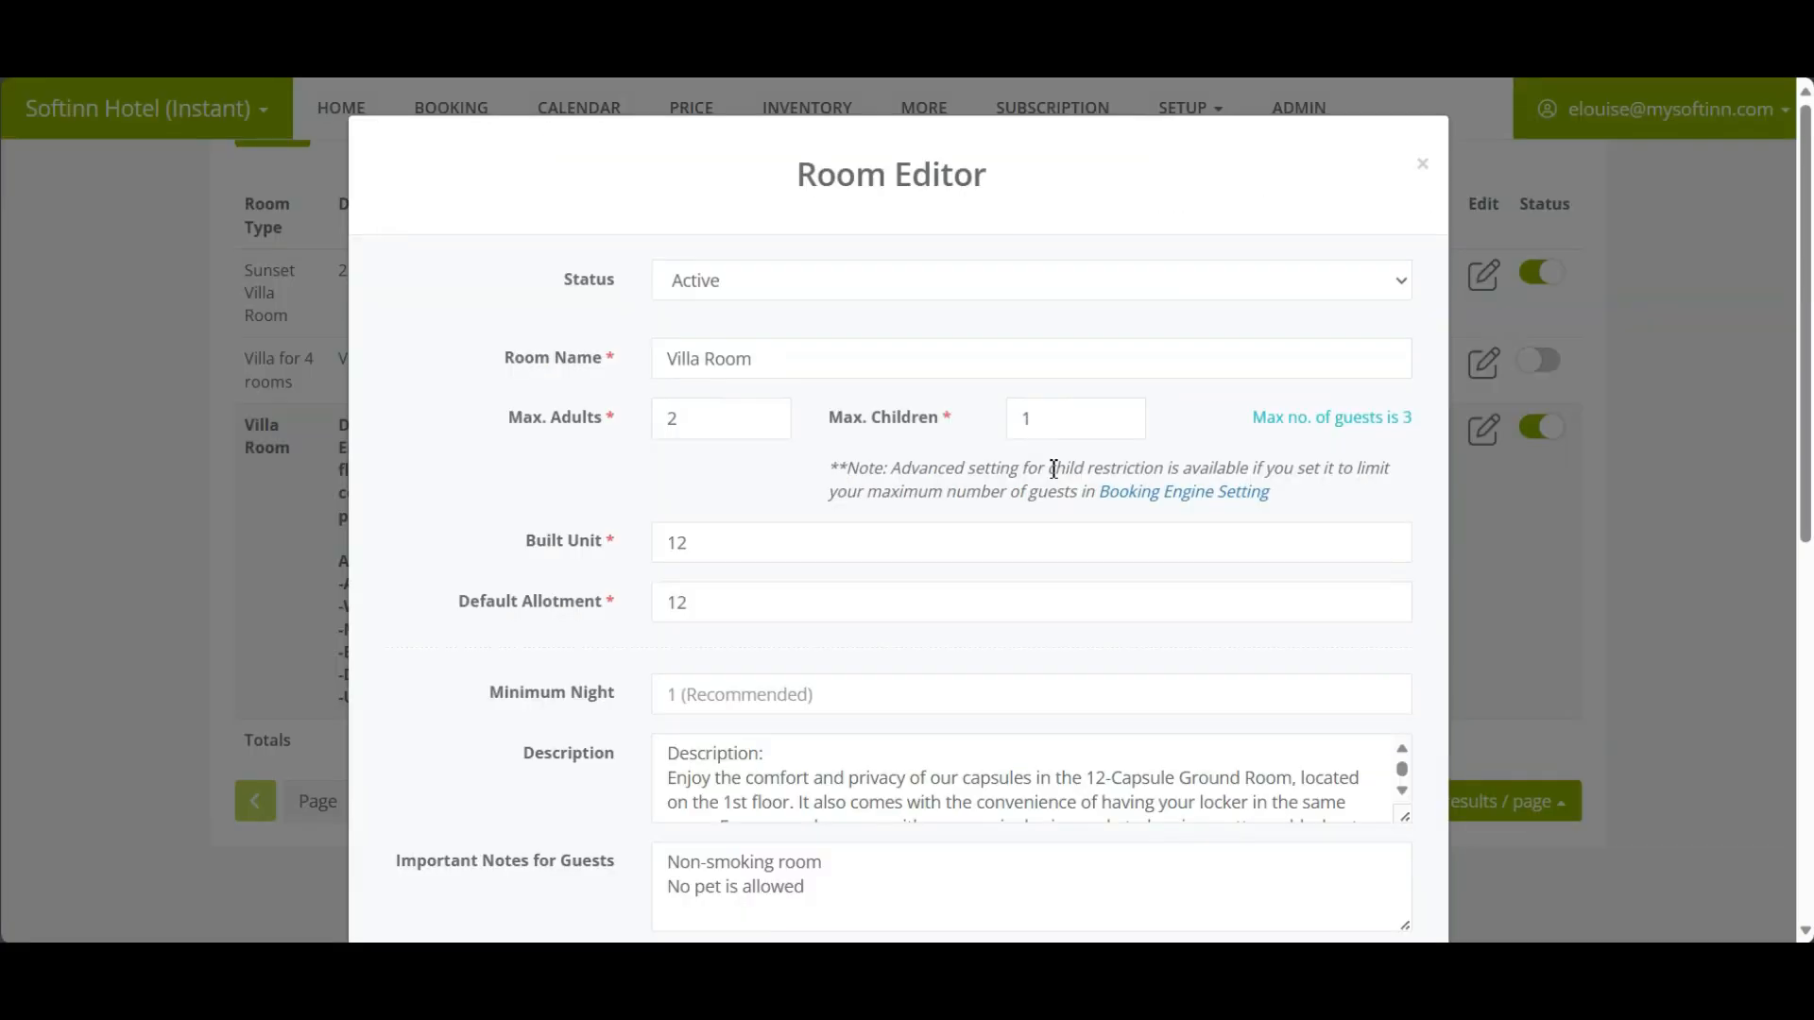
# Set the Villa Room's maximum children to 2 and save the room changes.
pyautogui.click(1062, 429)
pyautogui.press('BackSpace')
pyautogui.write('2')
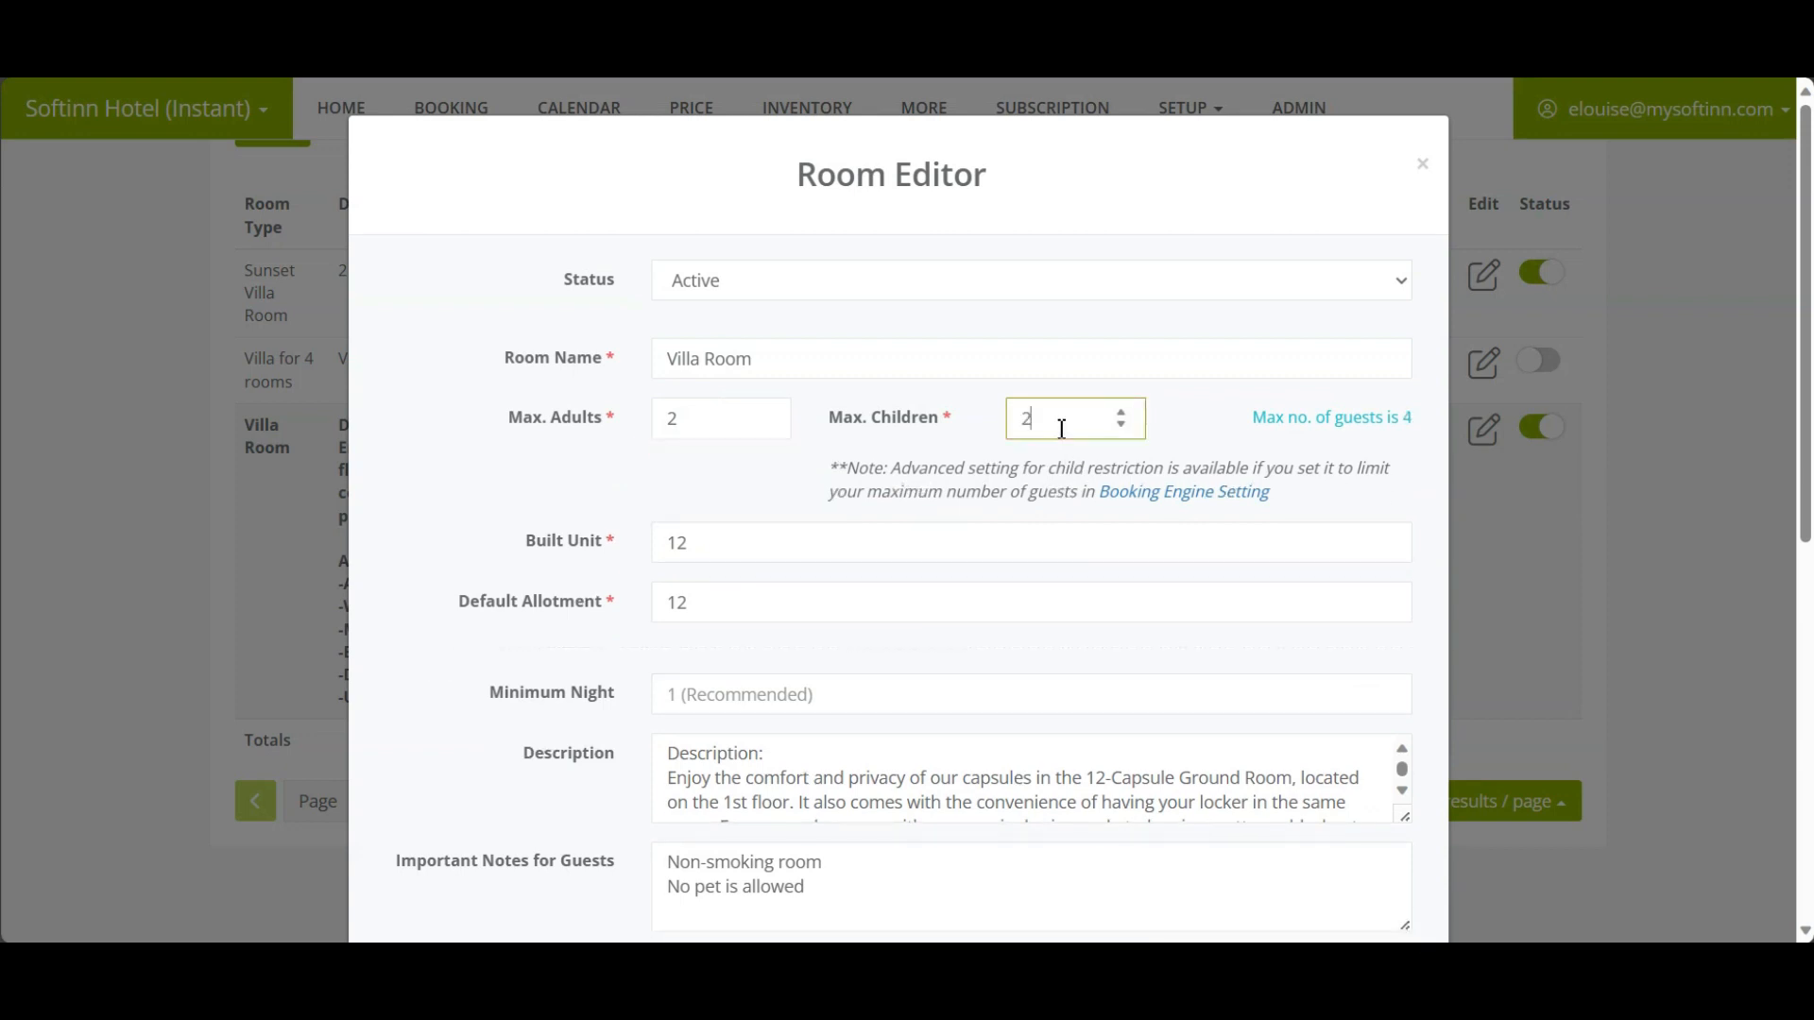
pyautogui.click(1196, 427)
pyautogui.press('ctrl')
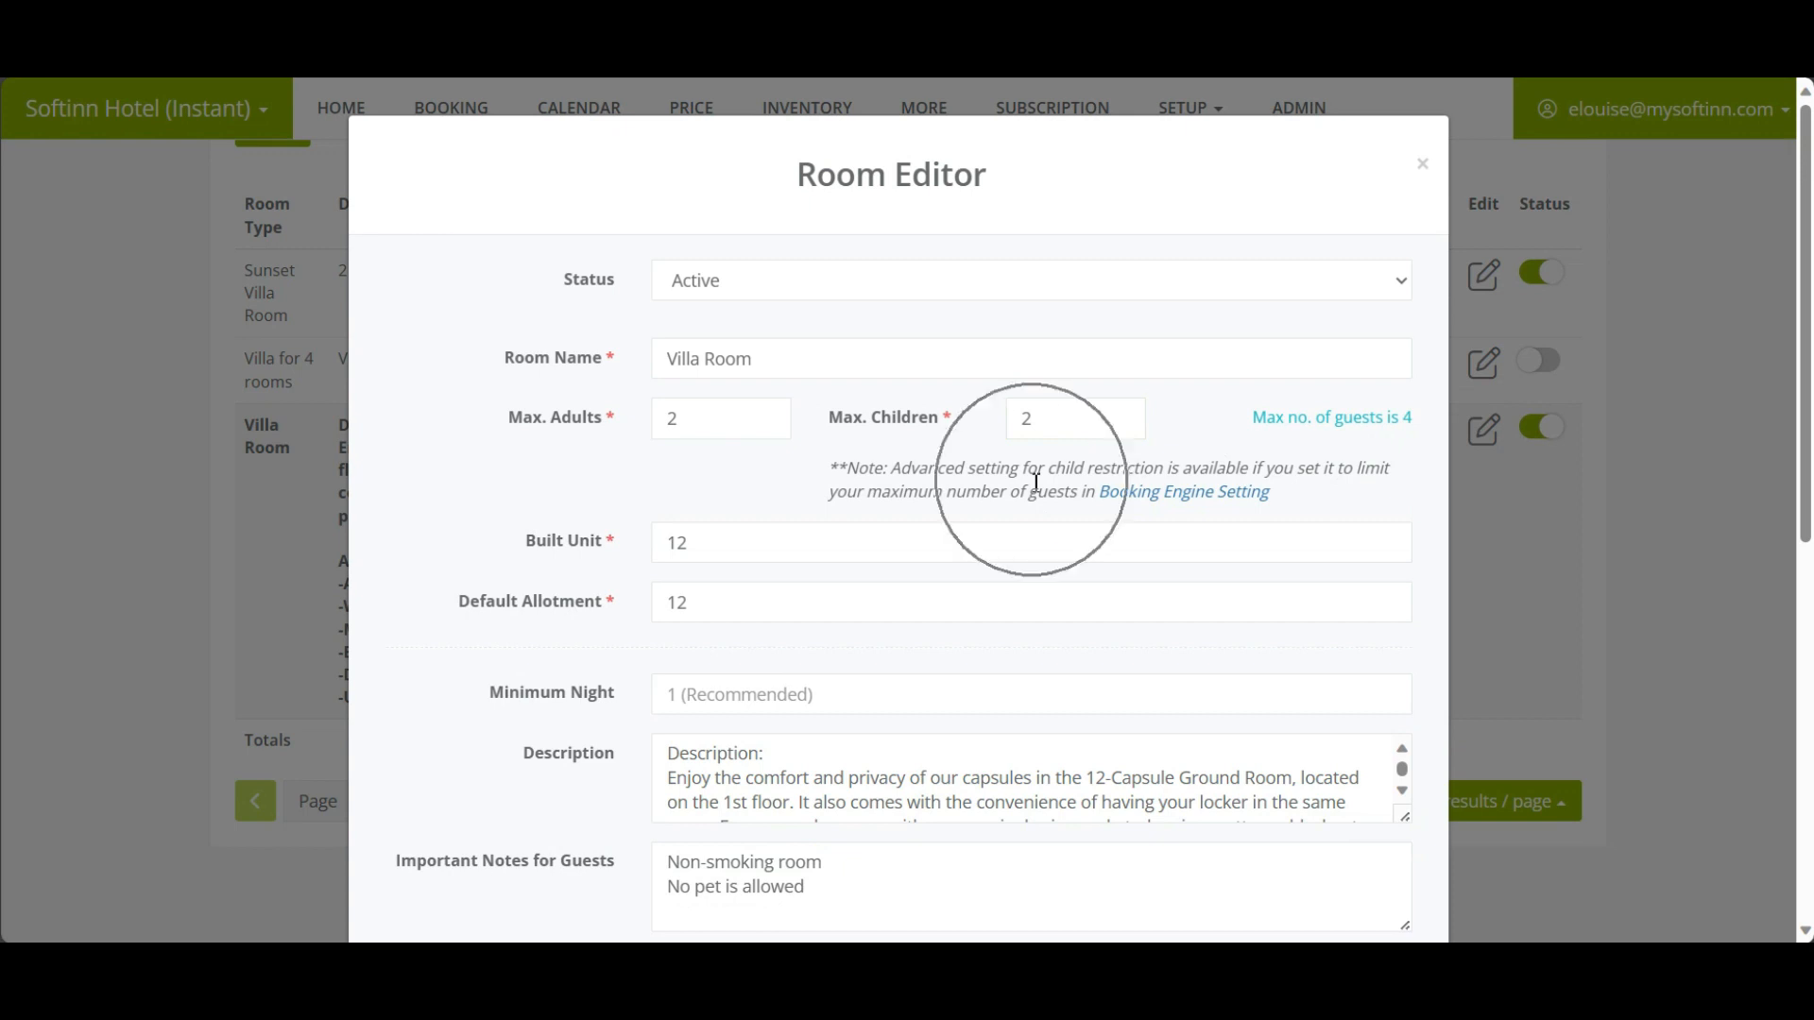
pyautogui.press('ctrl')
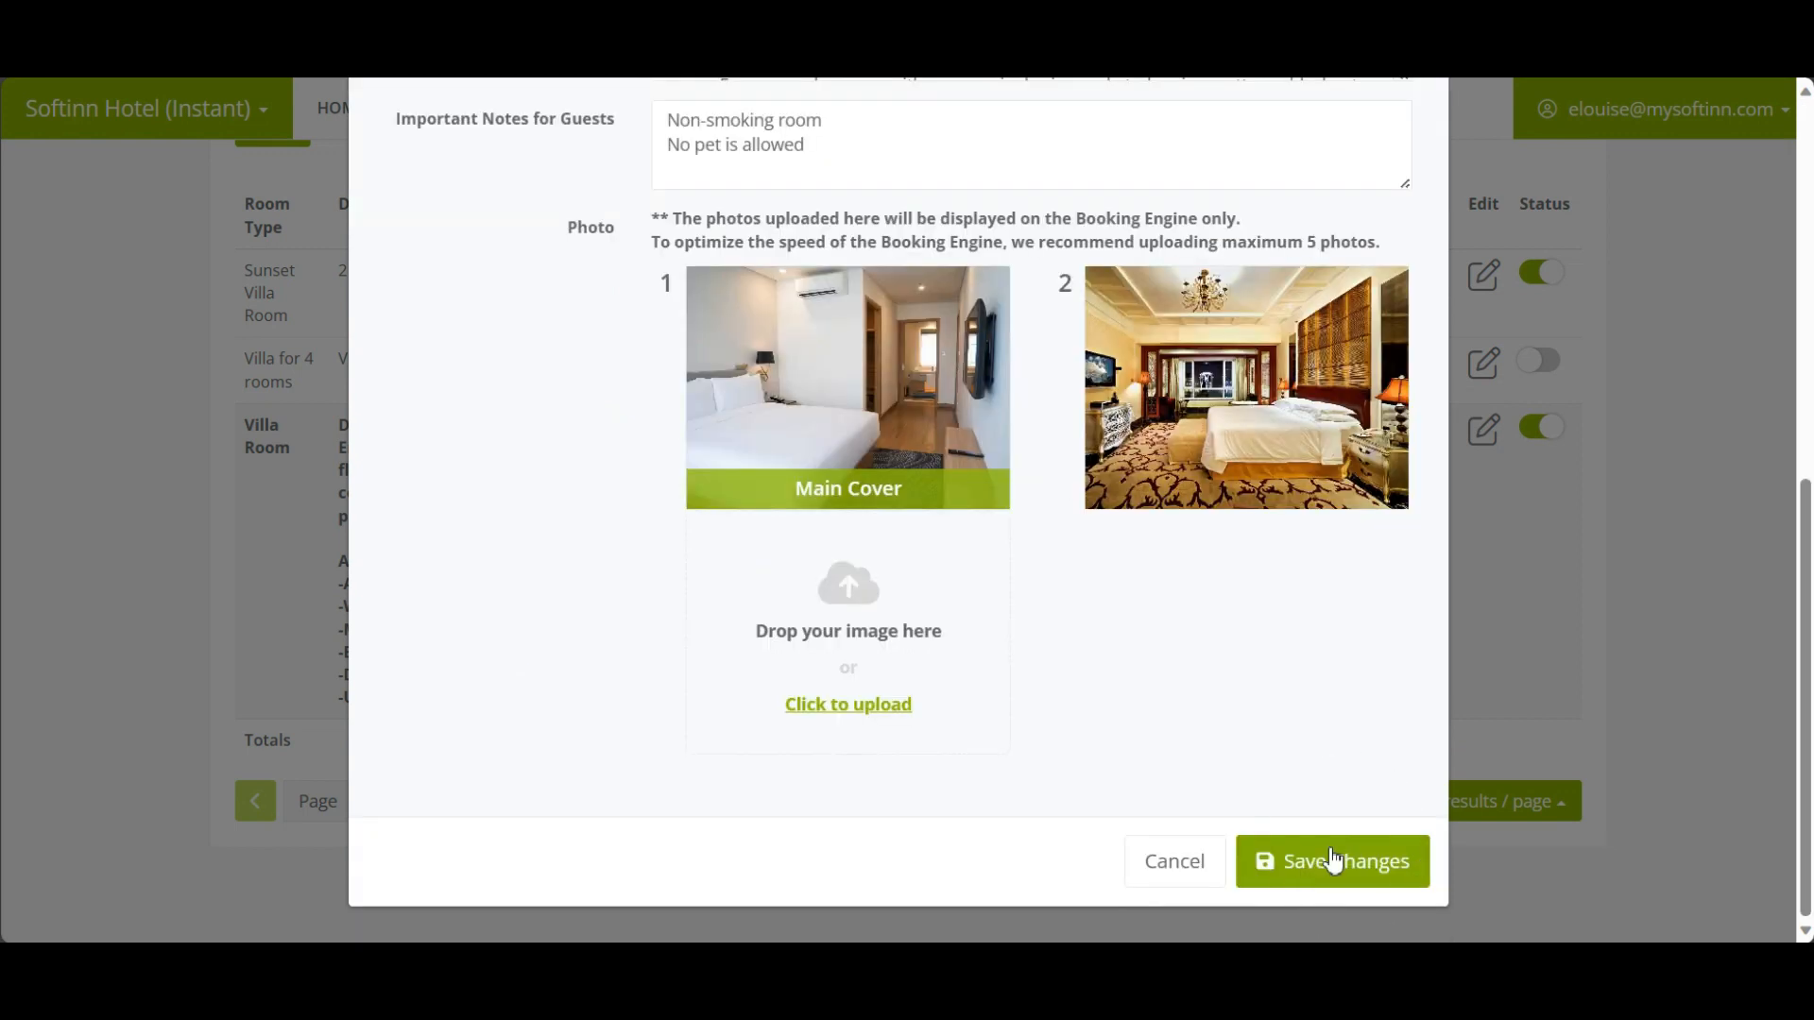
pyautogui.click(1334, 861)
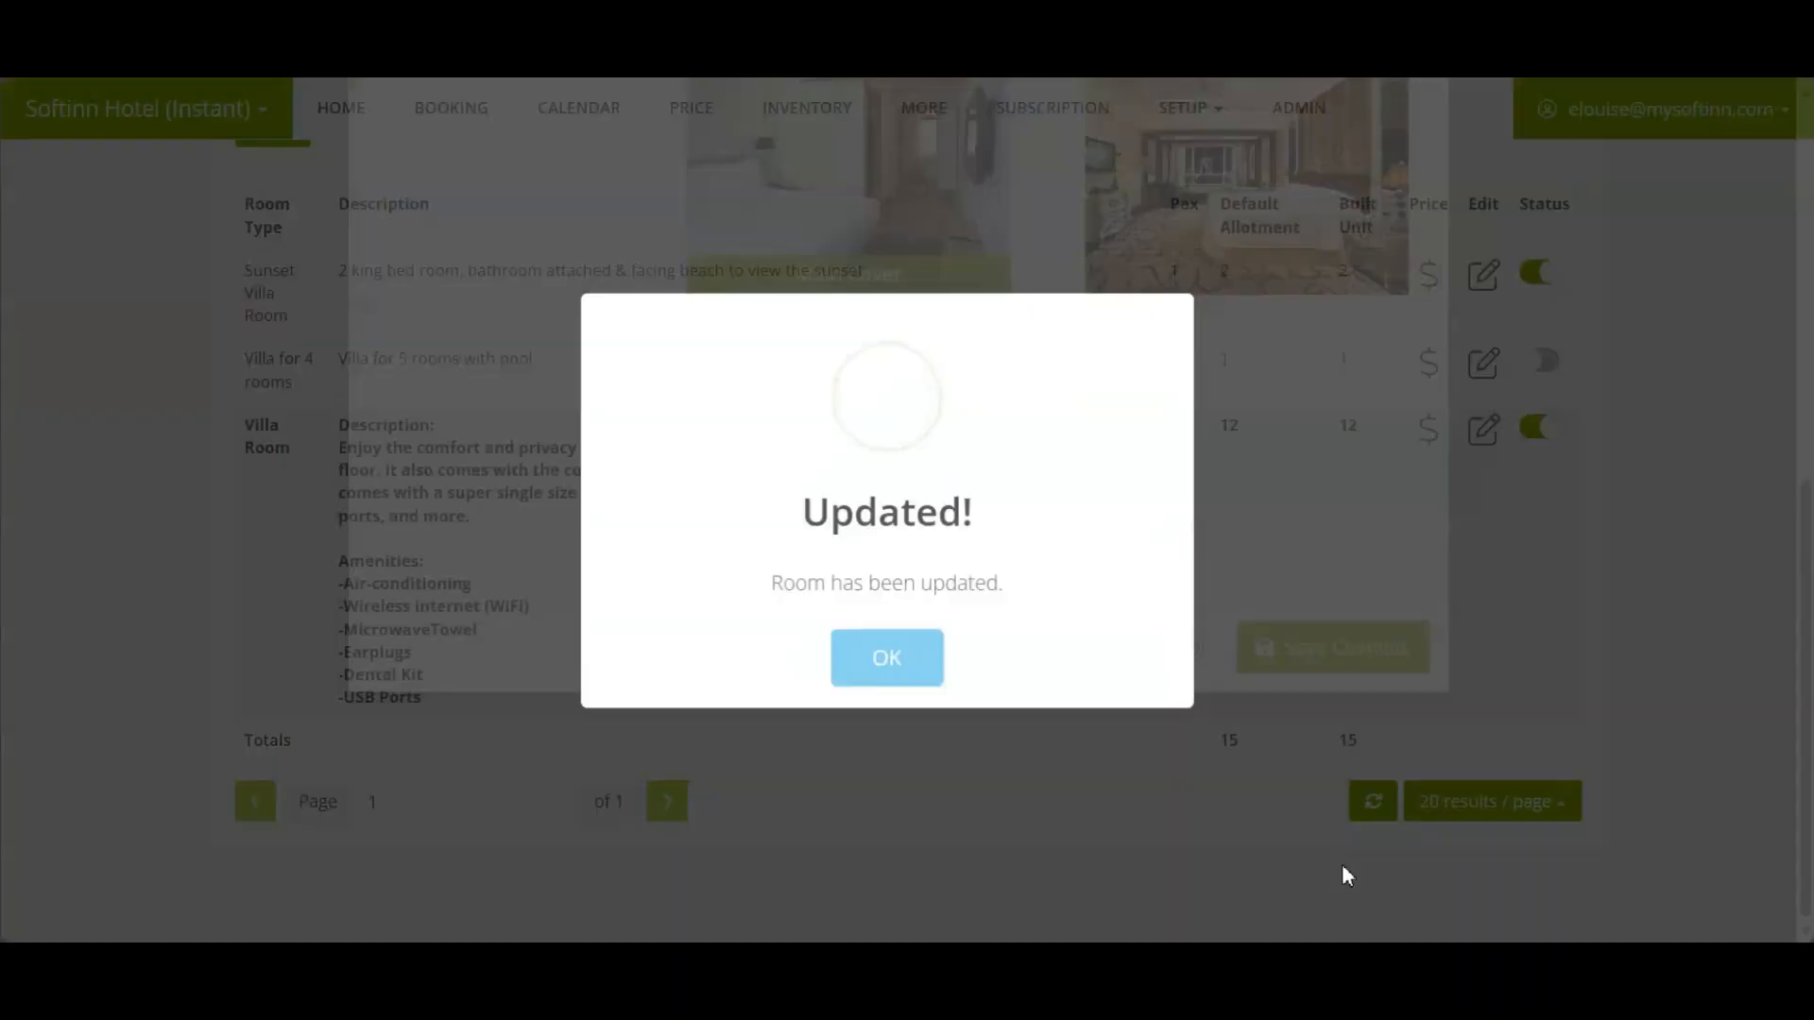
# Switch to the booking engine, view the Villa Room's rates, and book one unit at the Room With Breakfast rate.
pyautogui.press('ctrl')
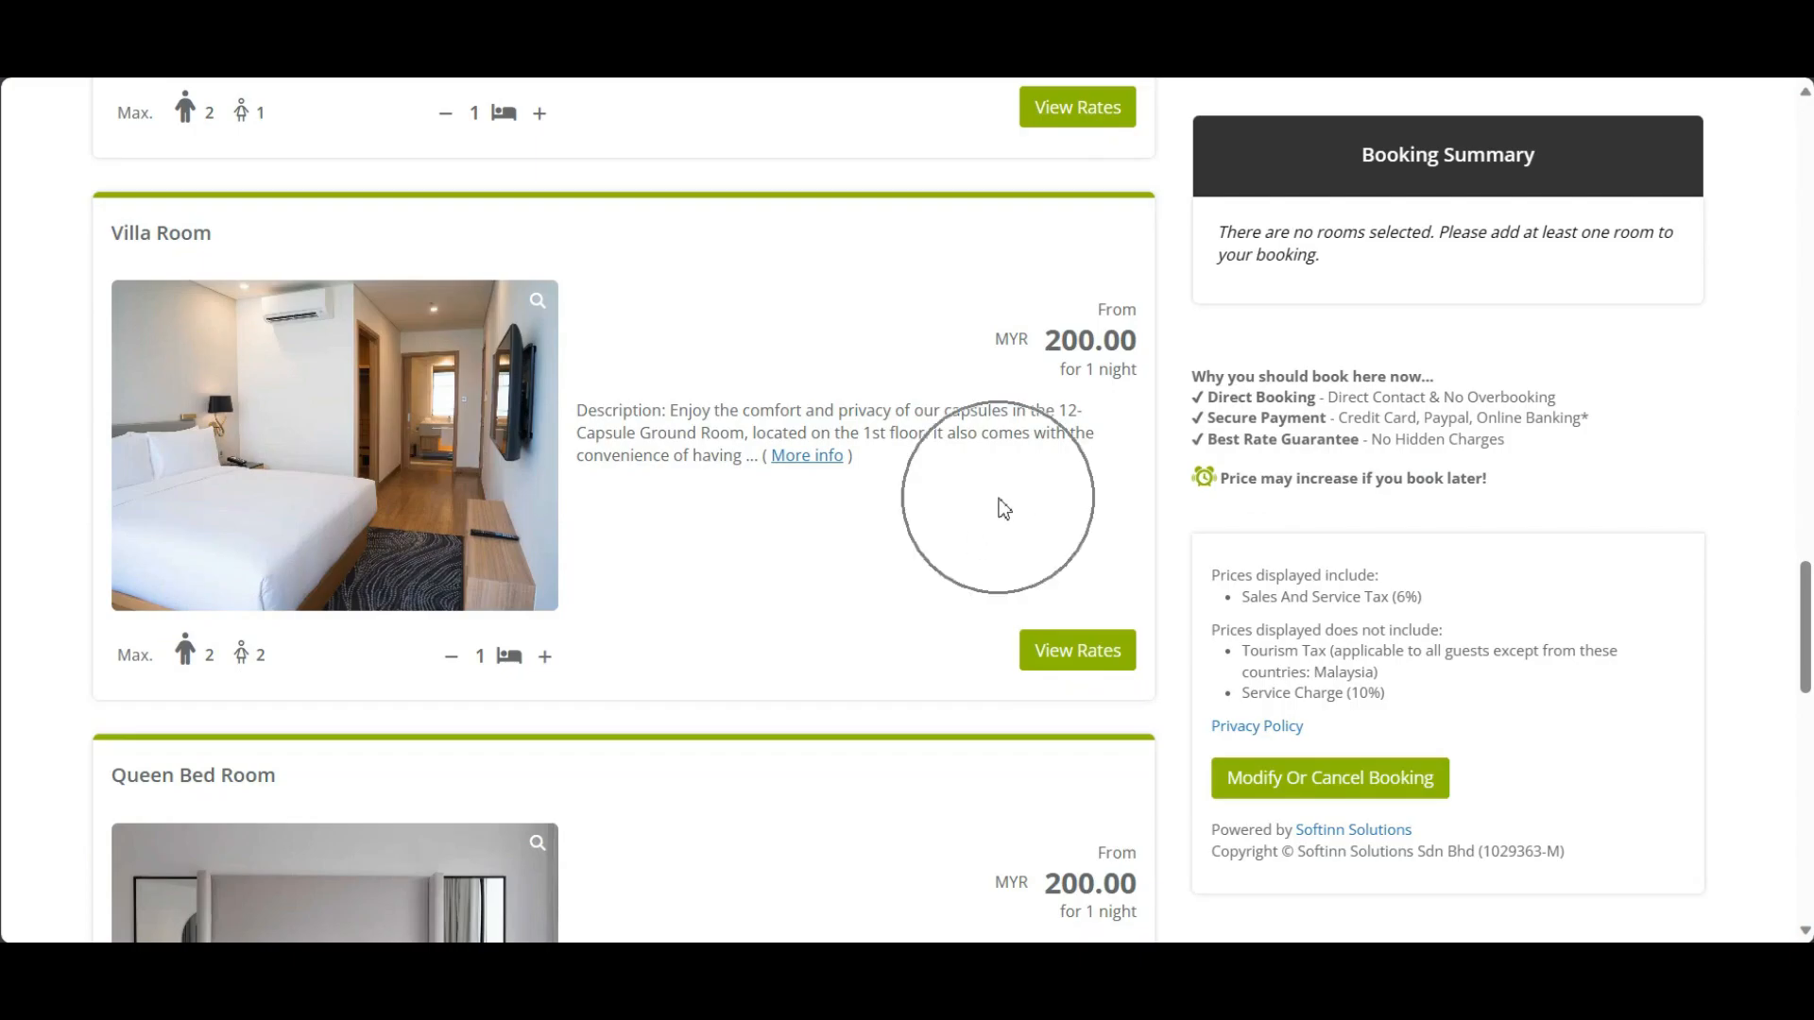
pyautogui.press('ctrl')
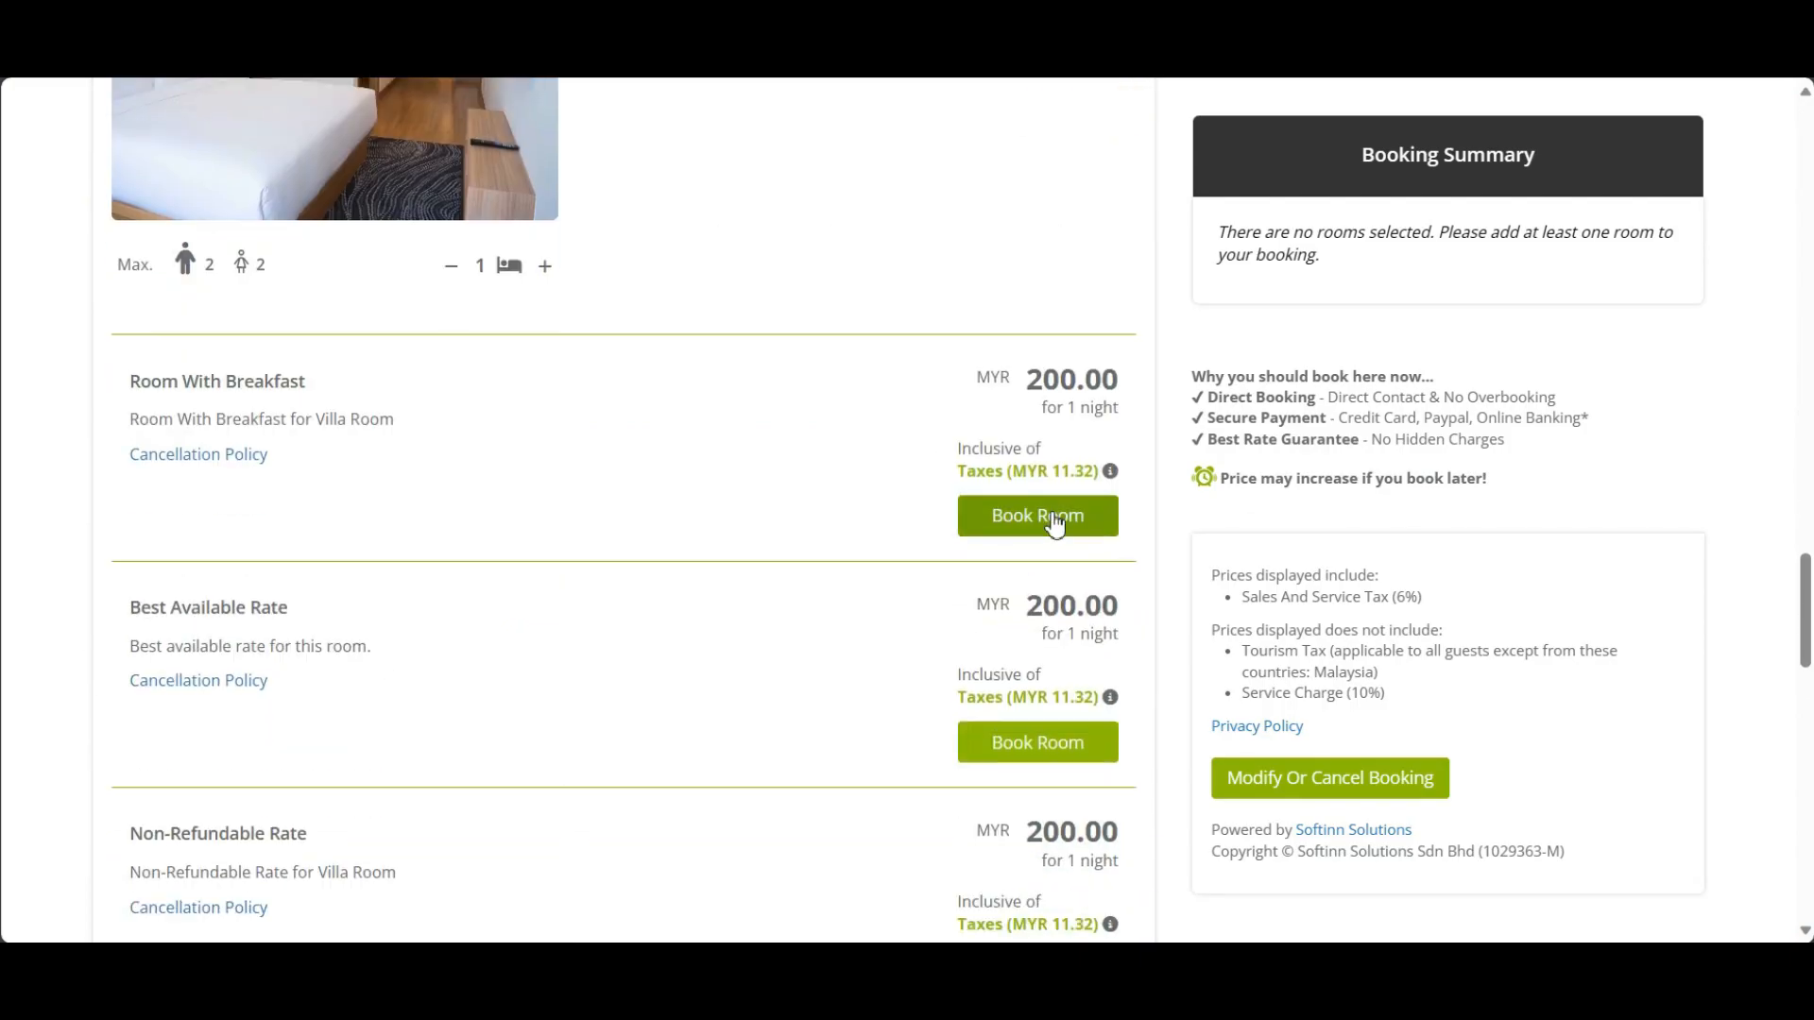
pyautogui.click(944, 518)
pyautogui.click(939, 419)
pyautogui.scroll(-1, 950, 459)
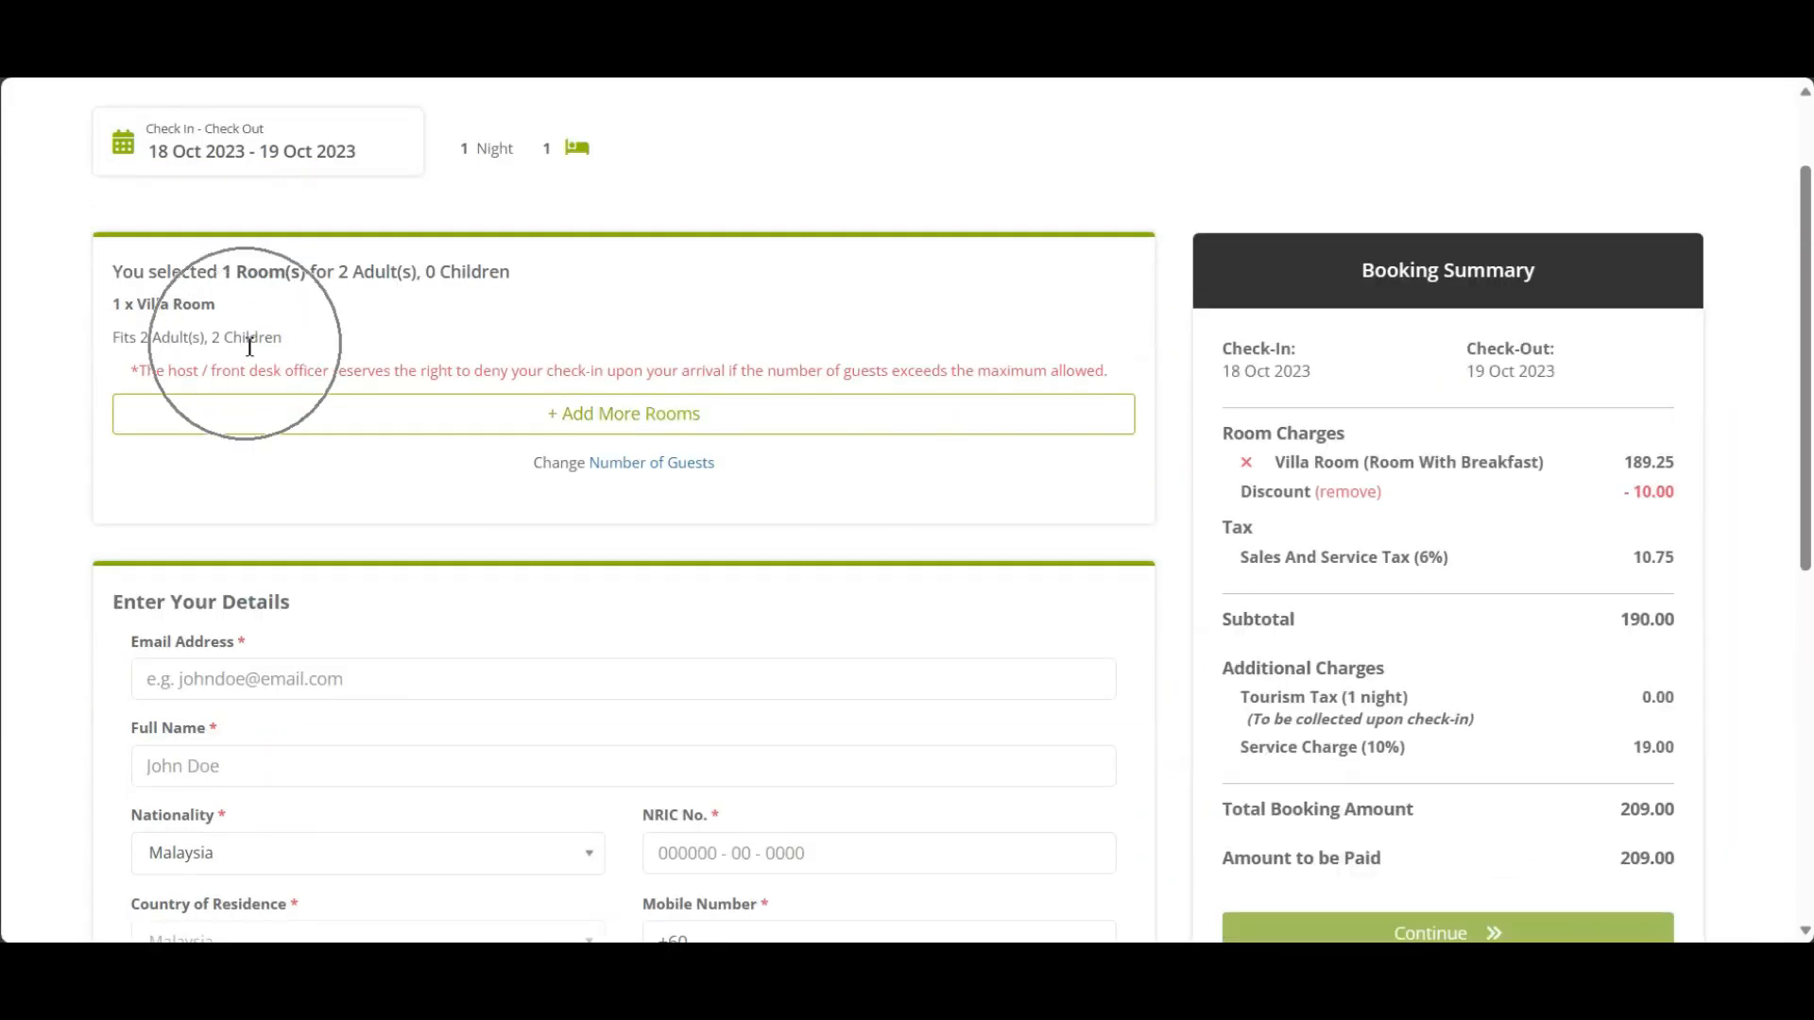
# Test the guest limit for the selected Villa Room by setting the number of adults to 5 and then to 7.
pyautogui.write('5')
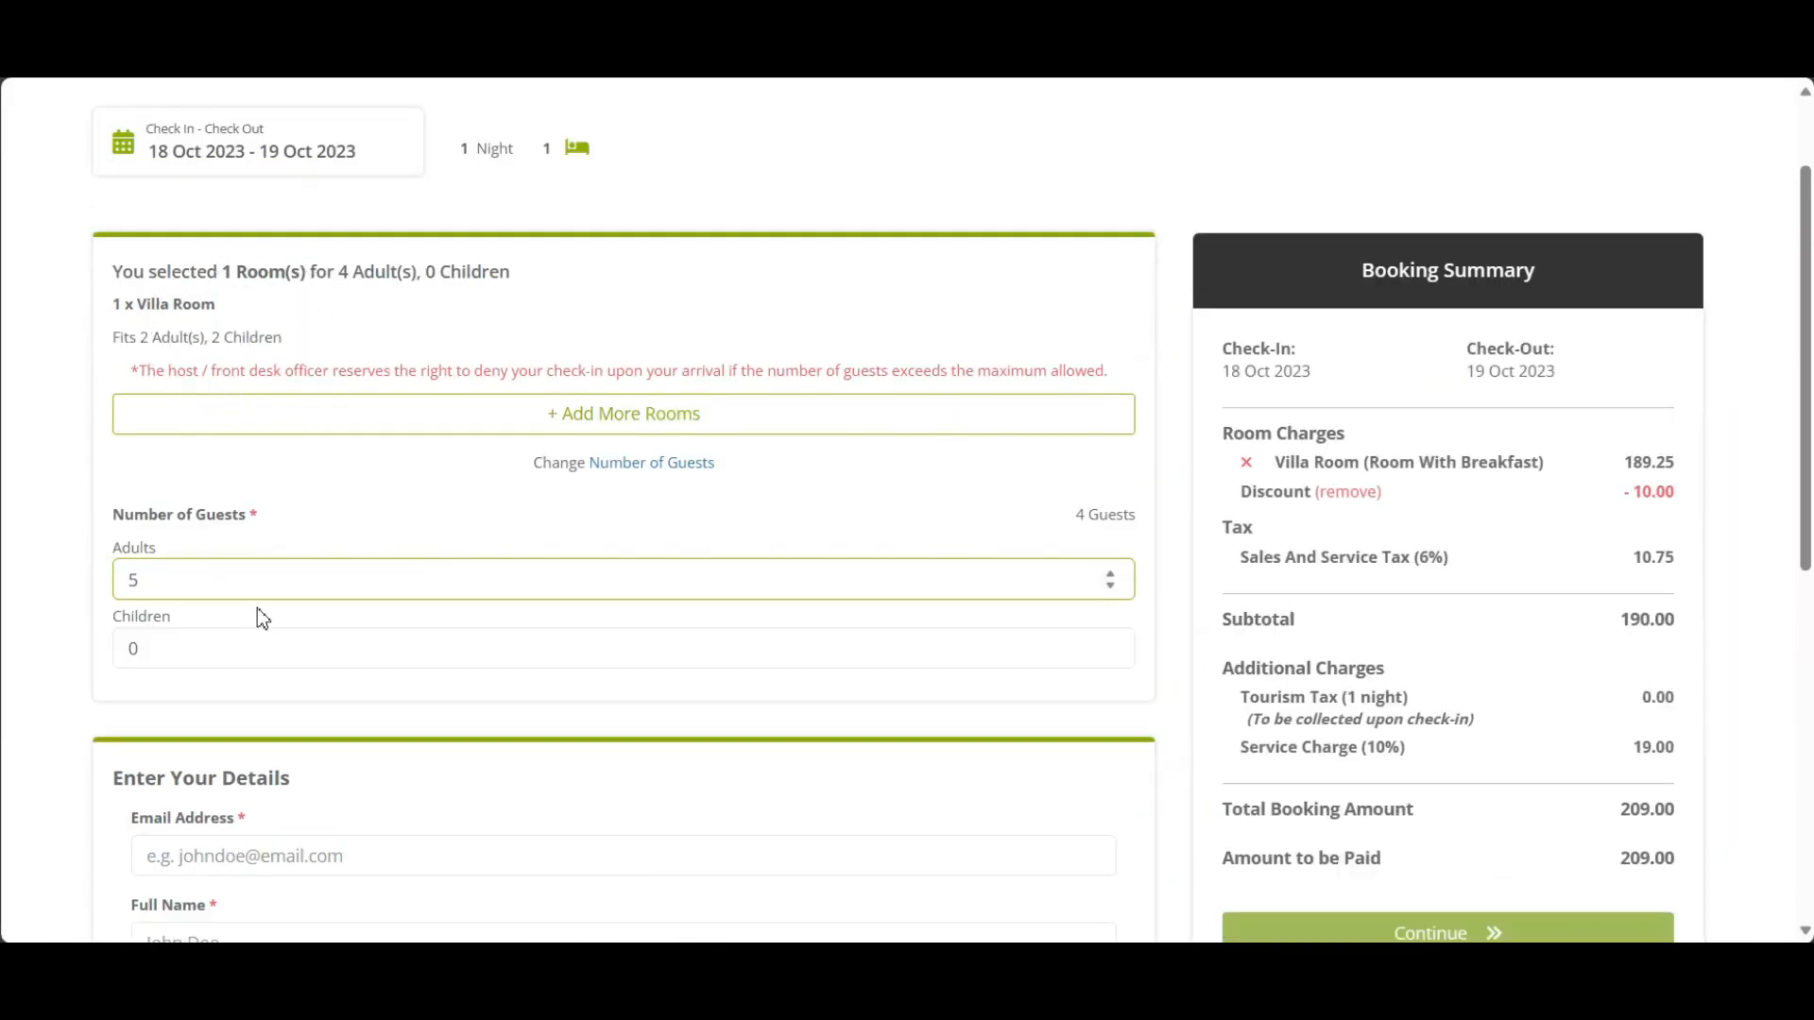
pyautogui.click(358, 491)
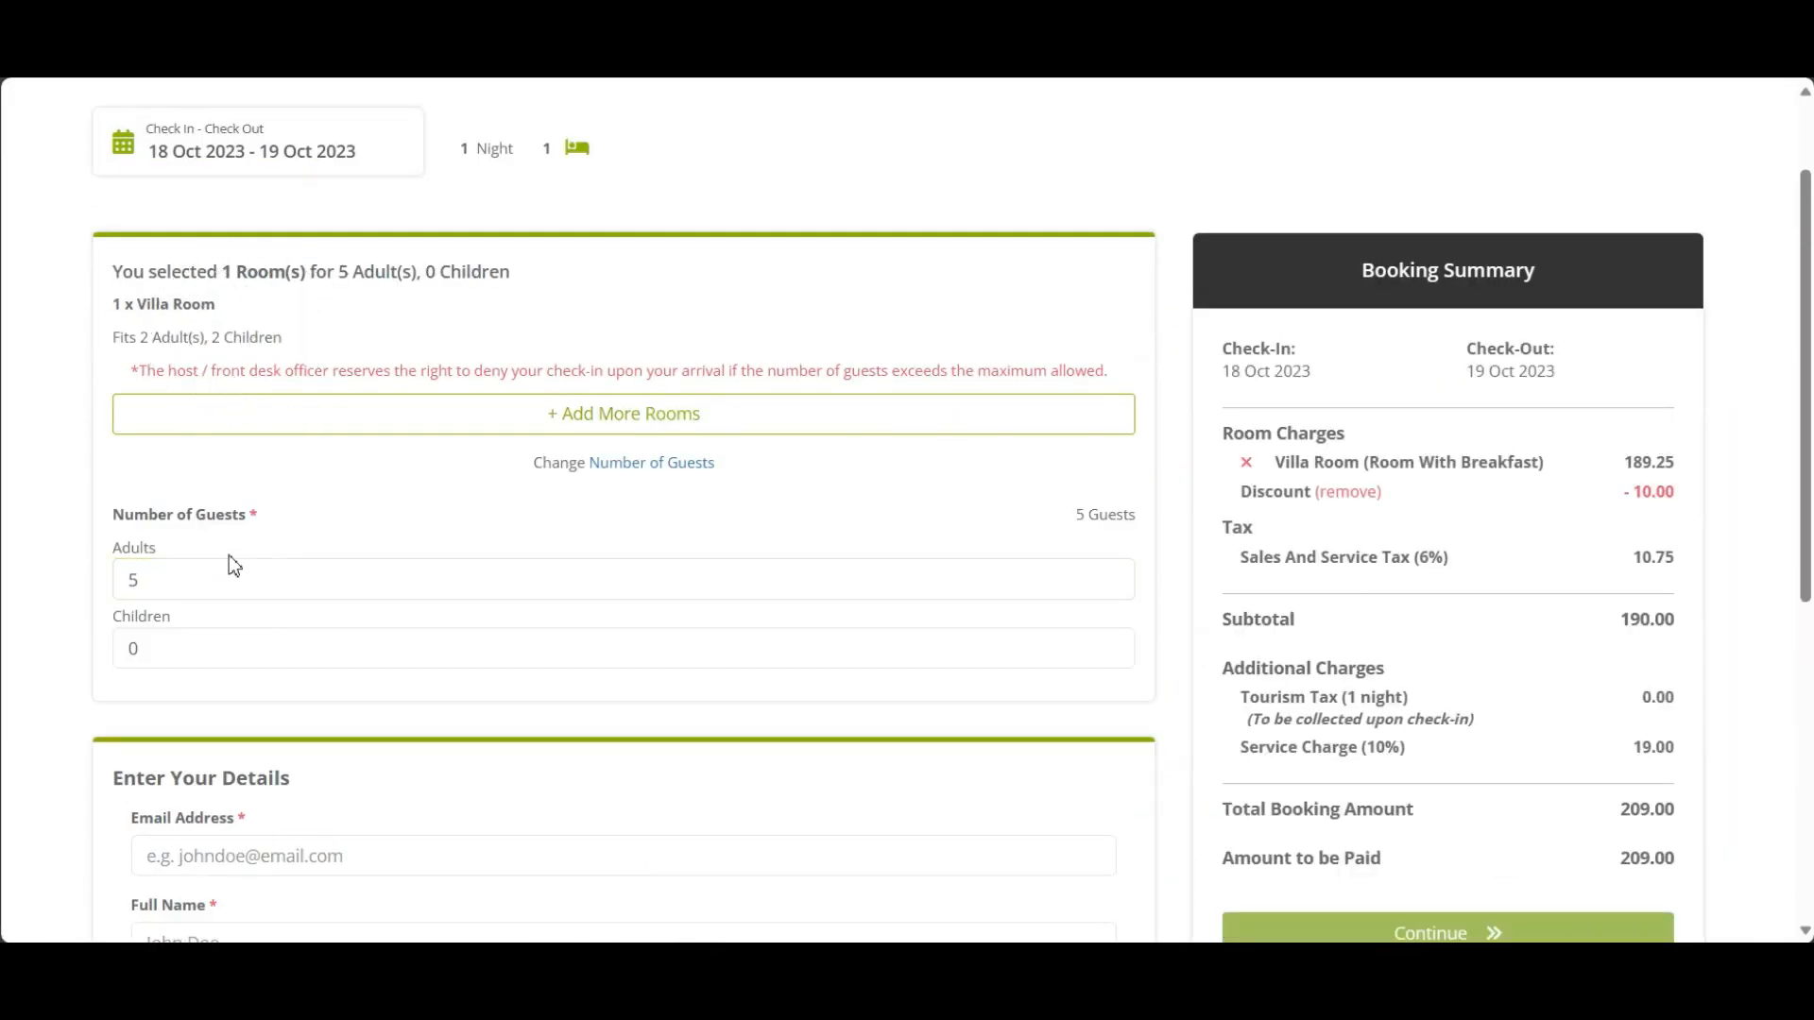
pyautogui.press('ctrl')
pyautogui.click(182, 579)
pyautogui.press('BackSpace')
pyautogui.write('7')
pyautogui.press('ctrl')
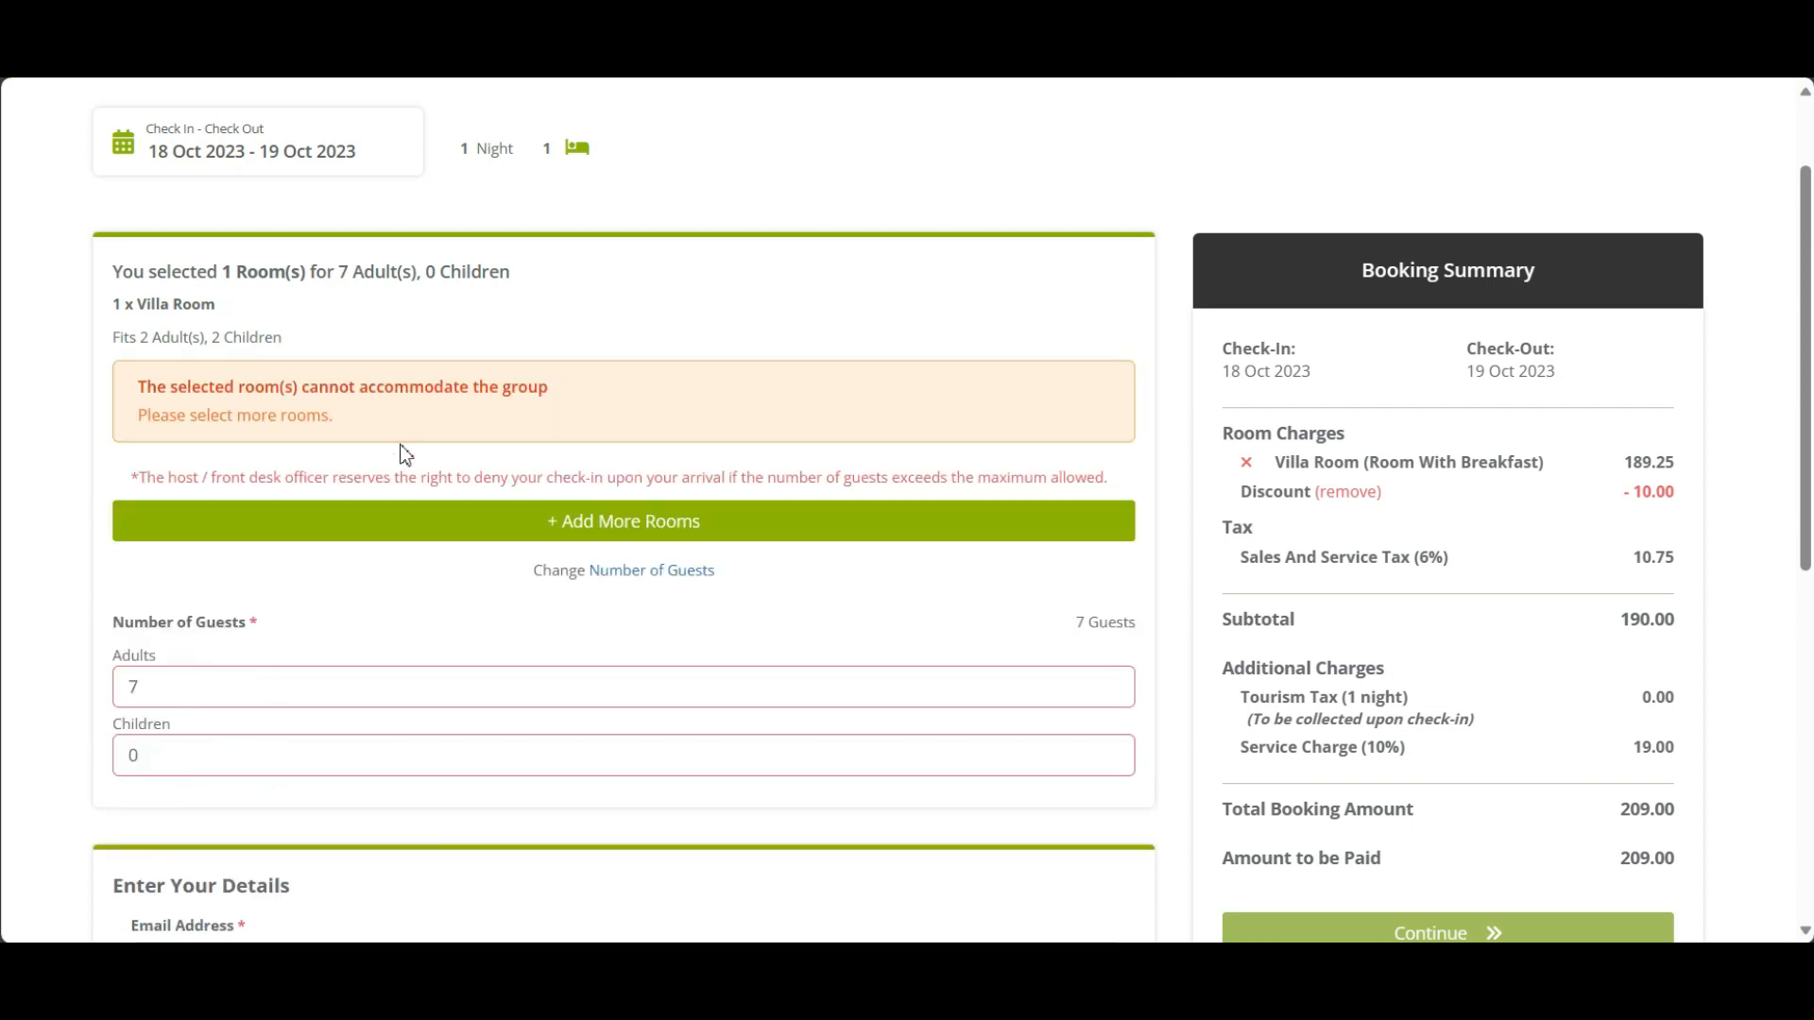
# Set the number of adults to 6, complete the guest's details, and continue with the Villa Room booking.
pyautogui.press('ctrl')
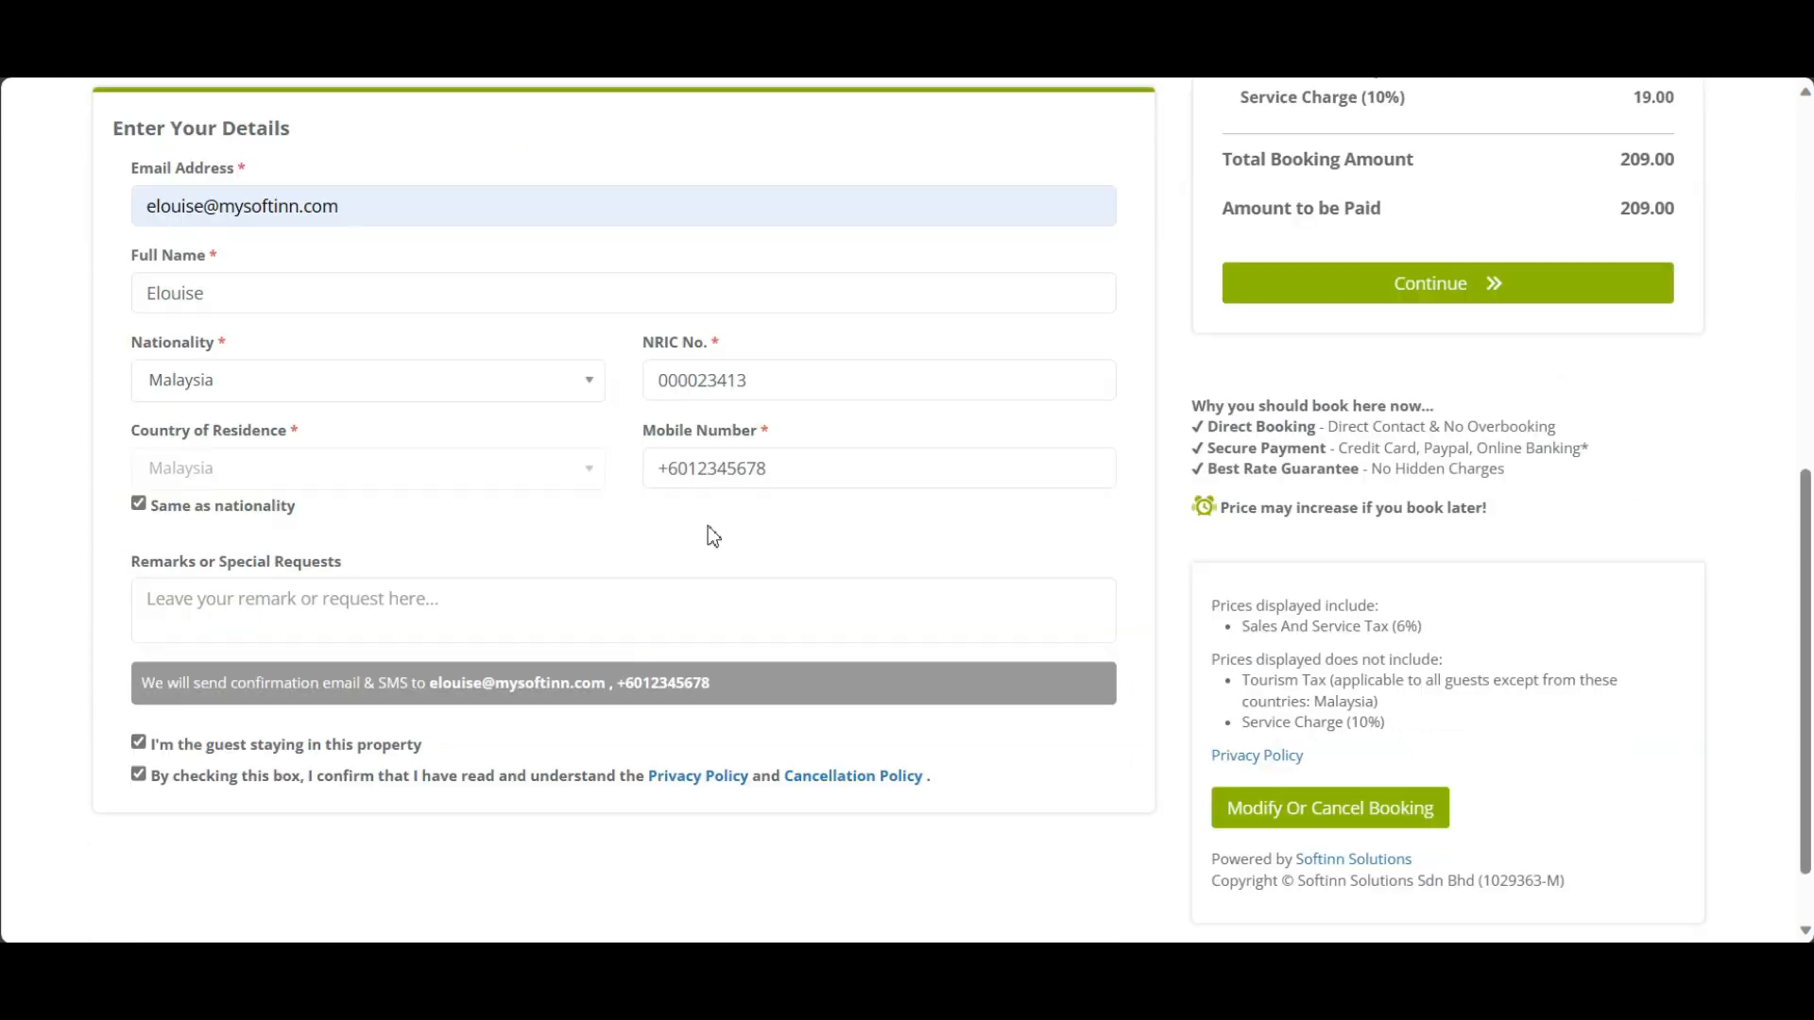
pyautogui.scroll(4, 707, 526)
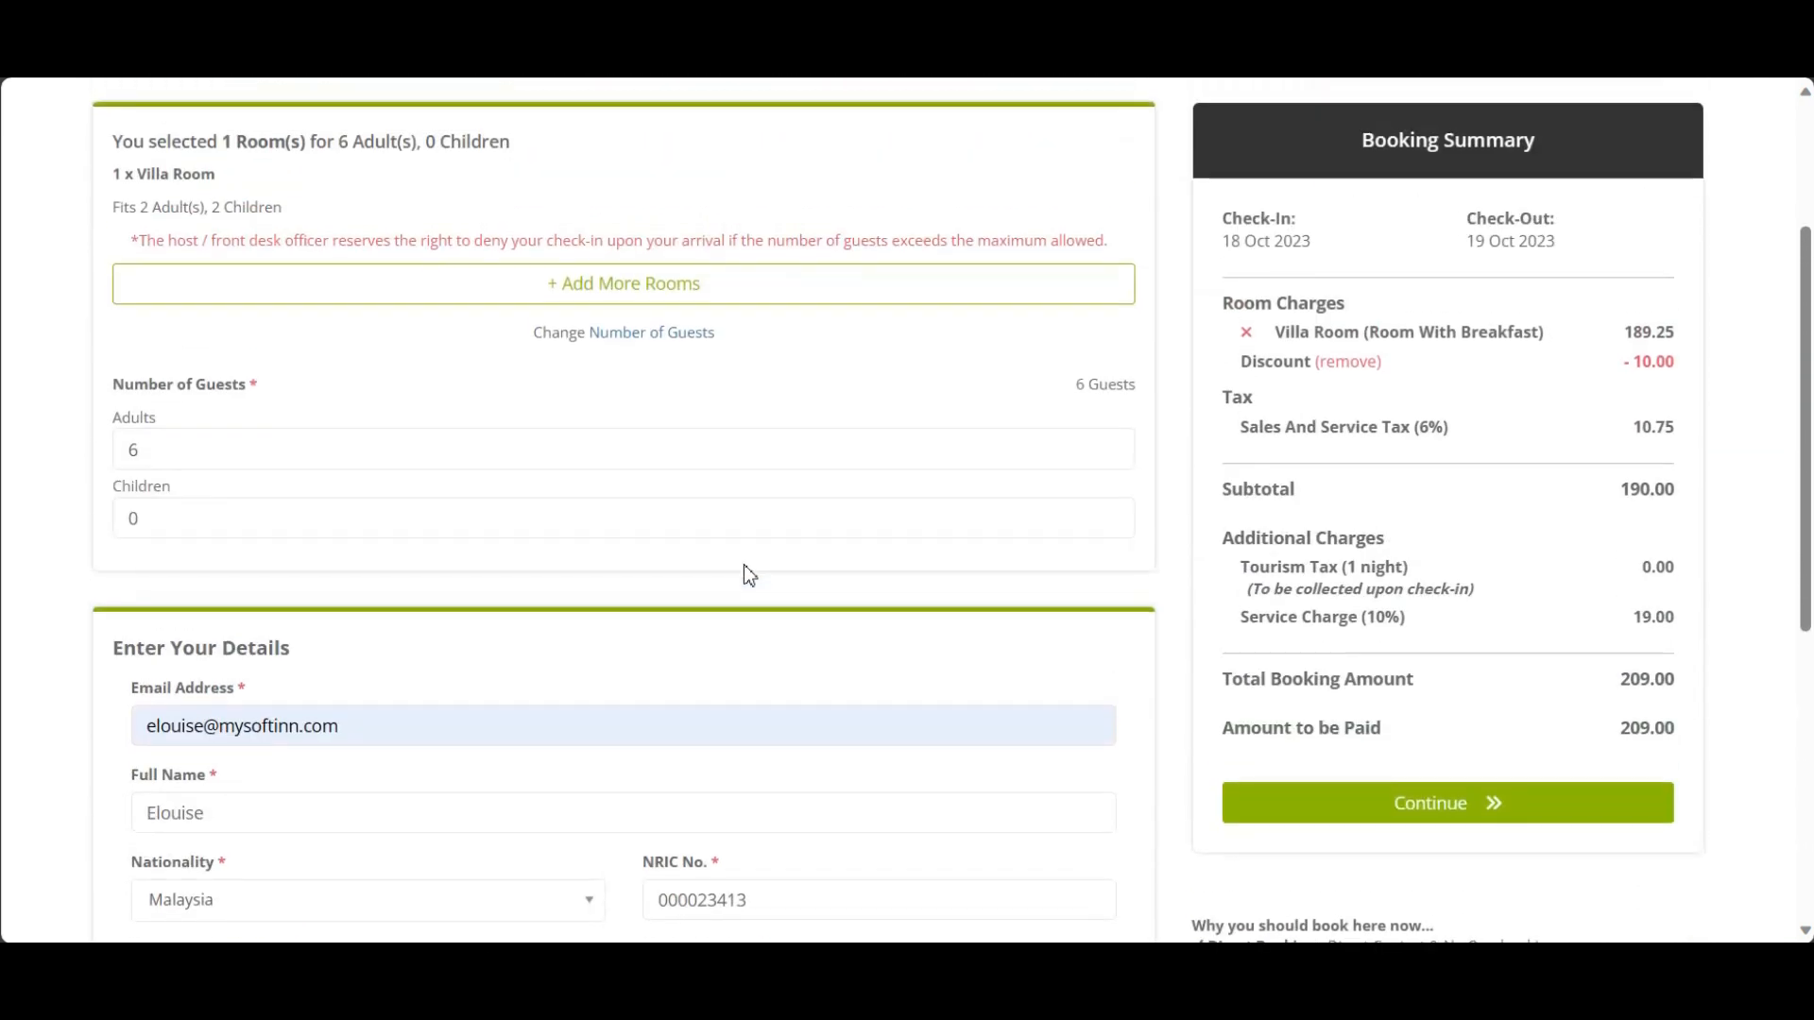
pyautogui.click(1418, 805)
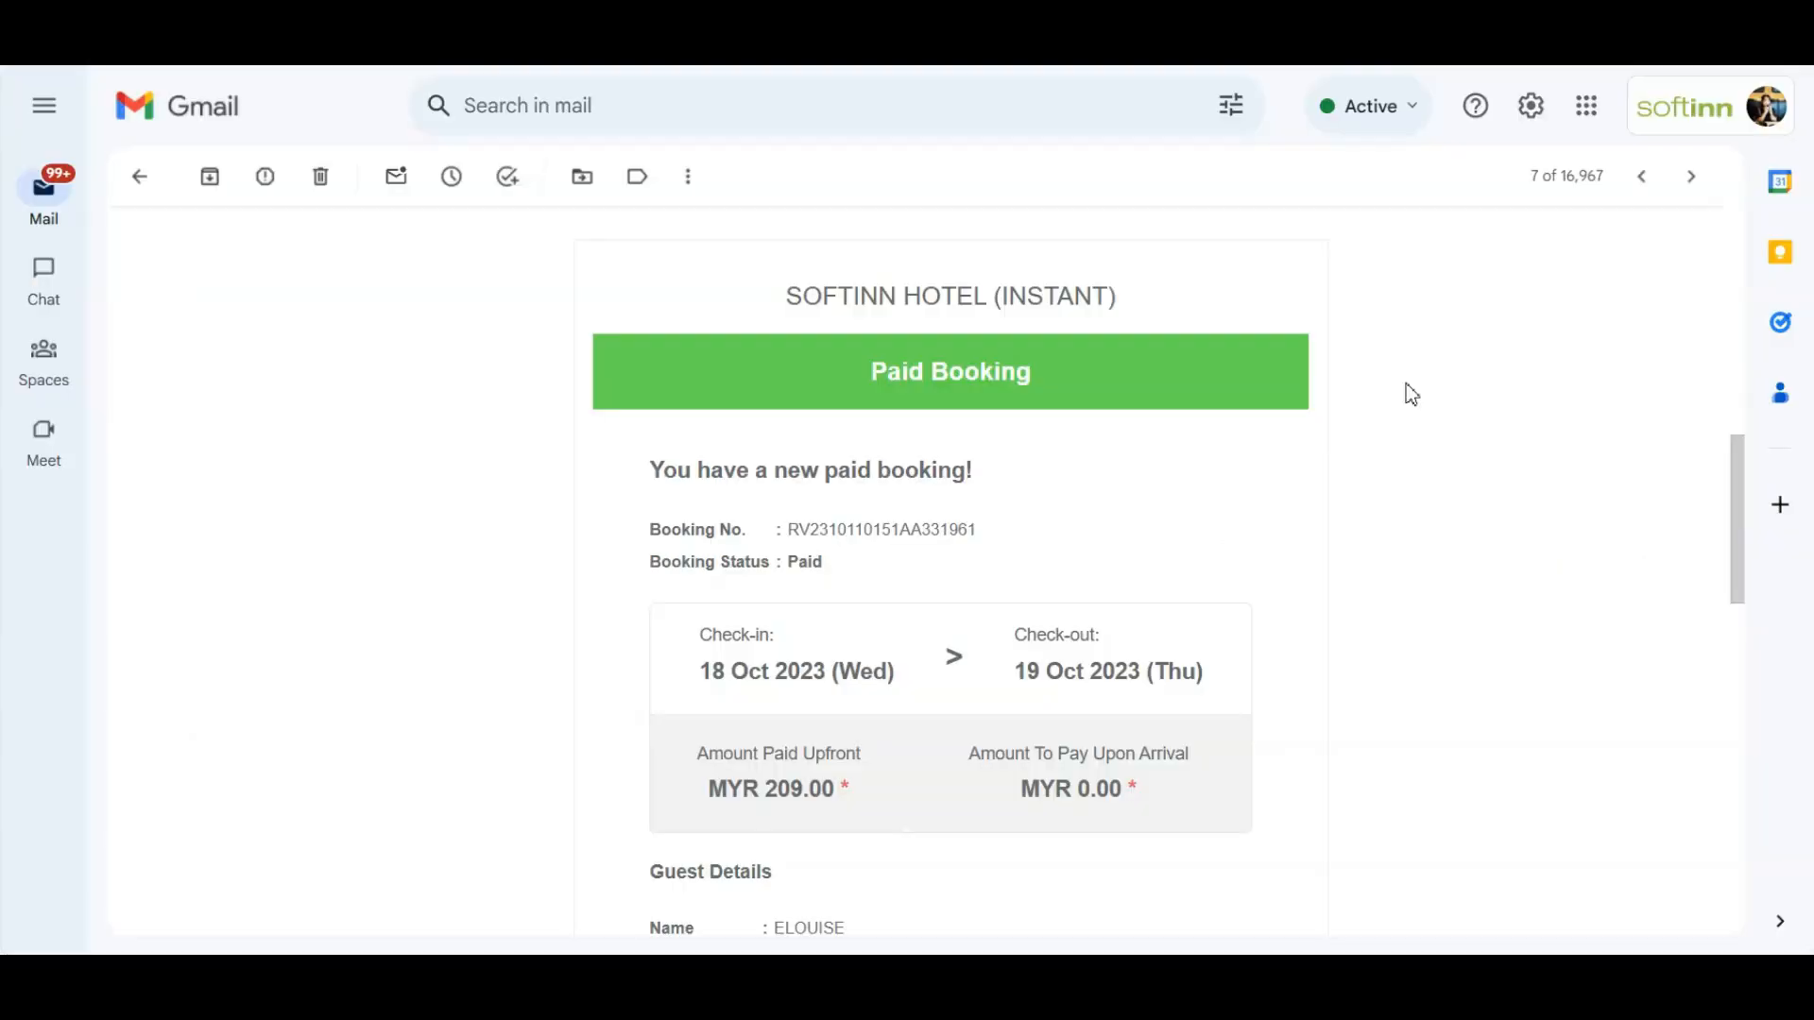
# Switch to Gmail, examine the number of guests and maximum pax in the paid booking email, and open its PDF attachment.
pyautogui.scroll(-5, 1411, 395)
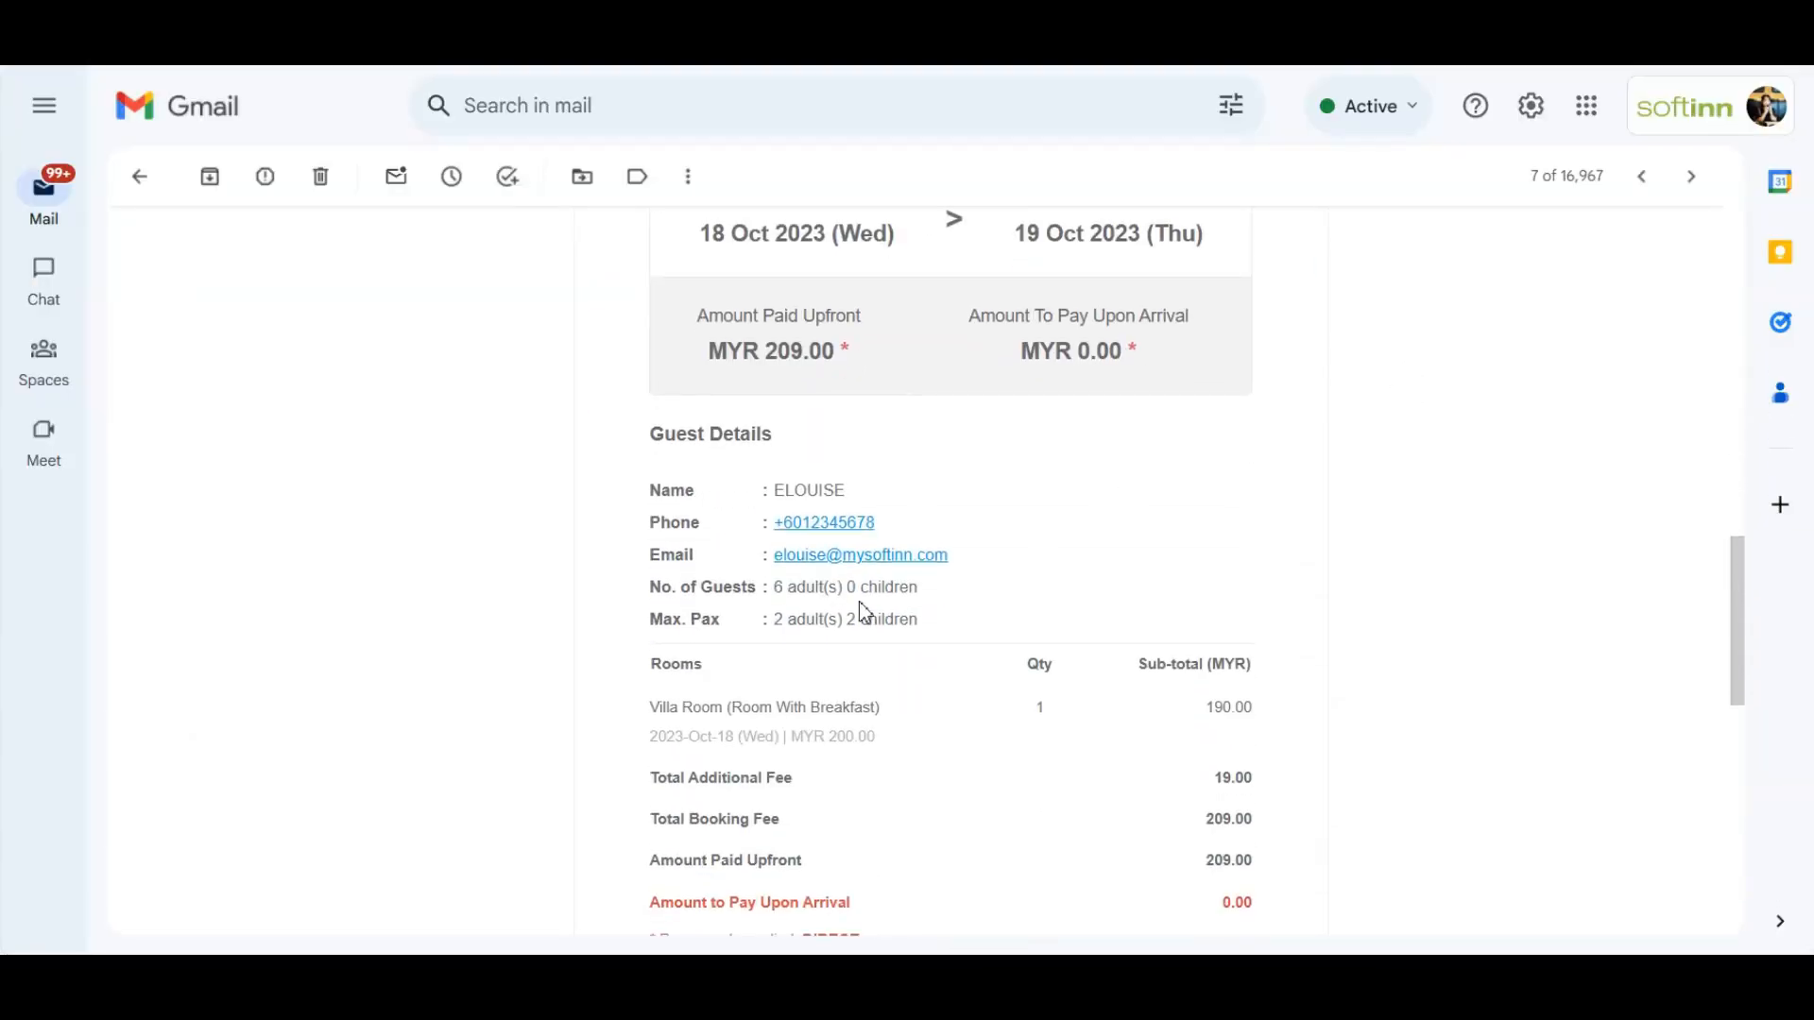
pyautogui.press('ctrl')
pyautogui.press('ctrl')
pyautogui.press('ctrl')
pyautogui.press('ctrl')
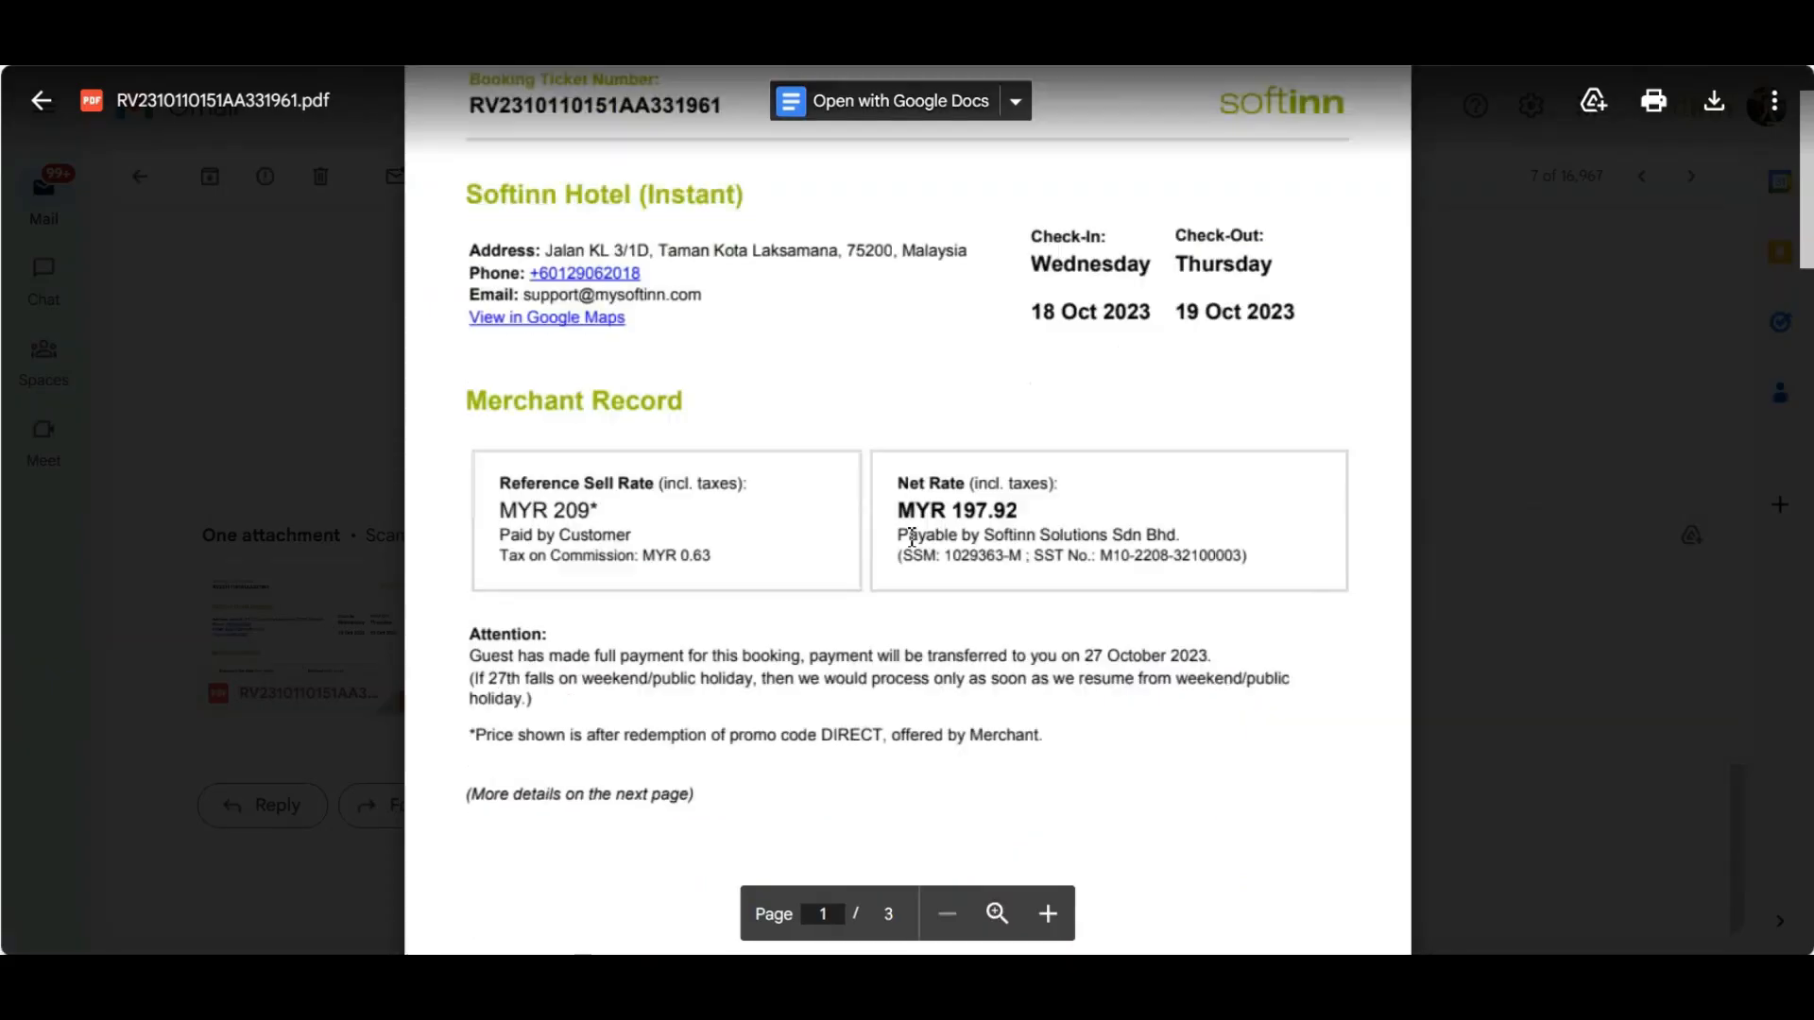
# Review the guest record's important notes in the new booking's PDF and the Villa Room's adult and child capacity on page 3.
pyautogui.scroll(-10, 911, 535)
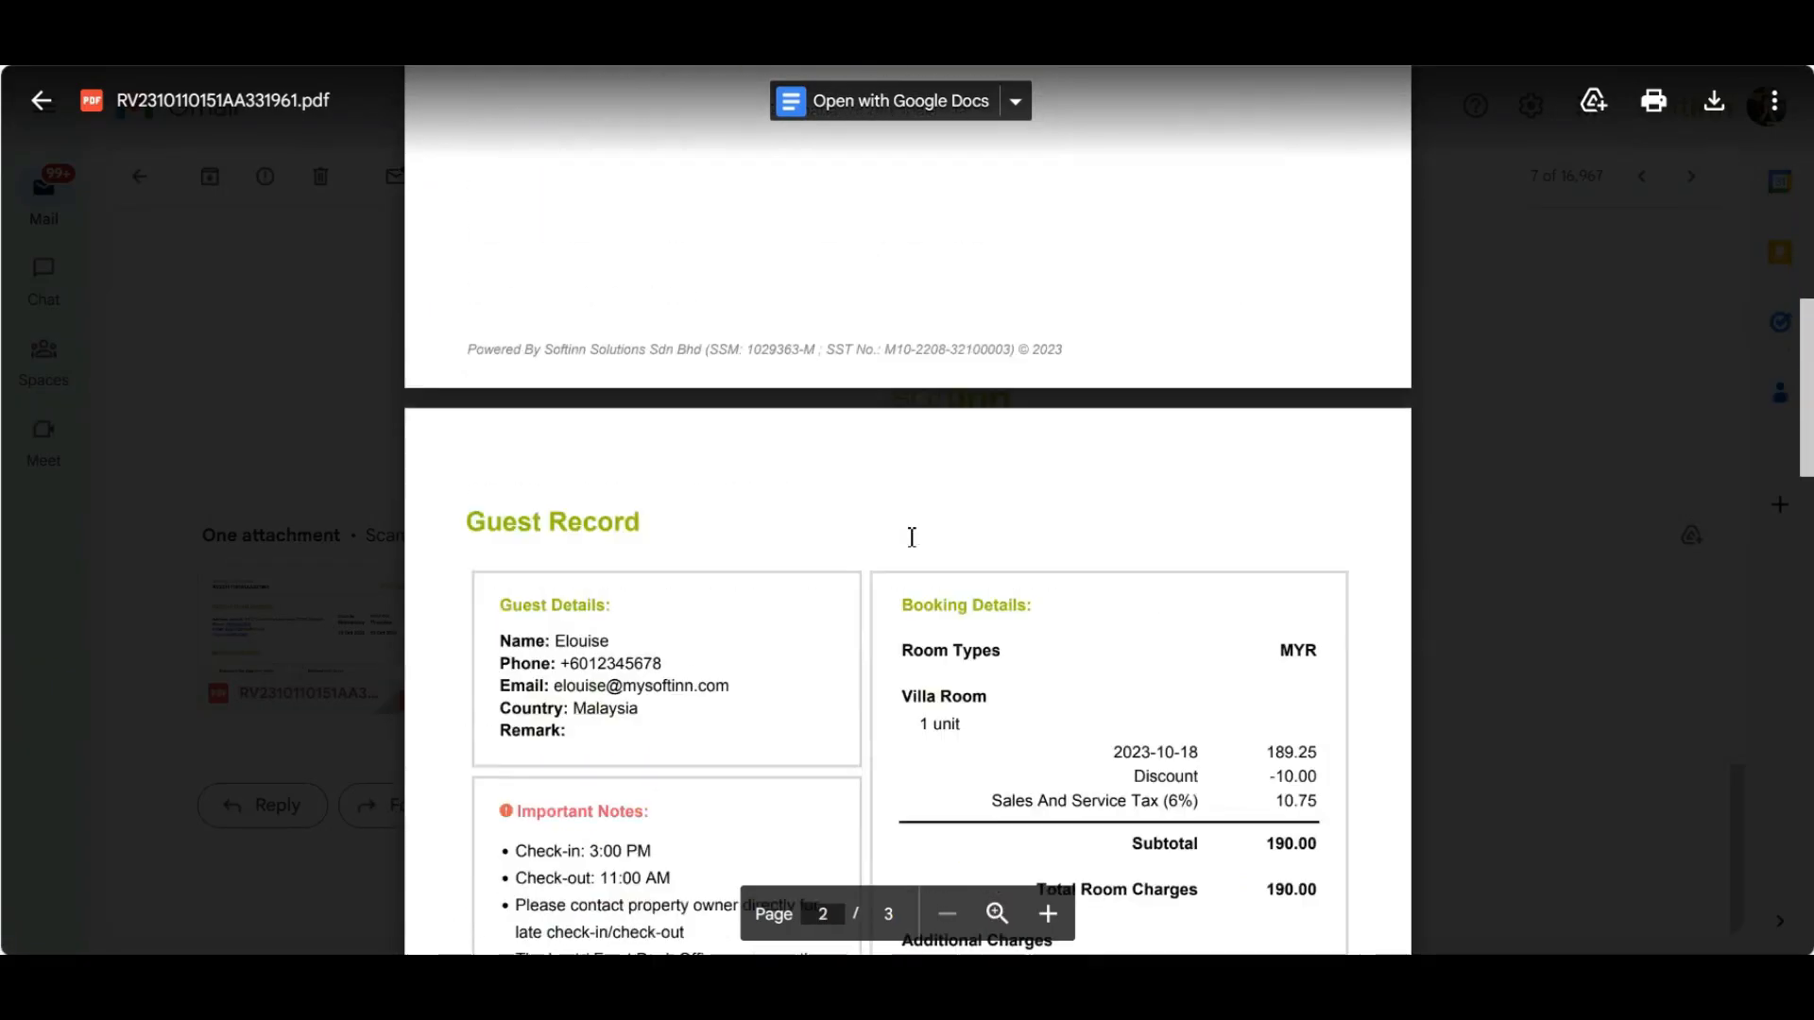
pyautogui.press('ctrl')
pyautogui.press('ctrl')
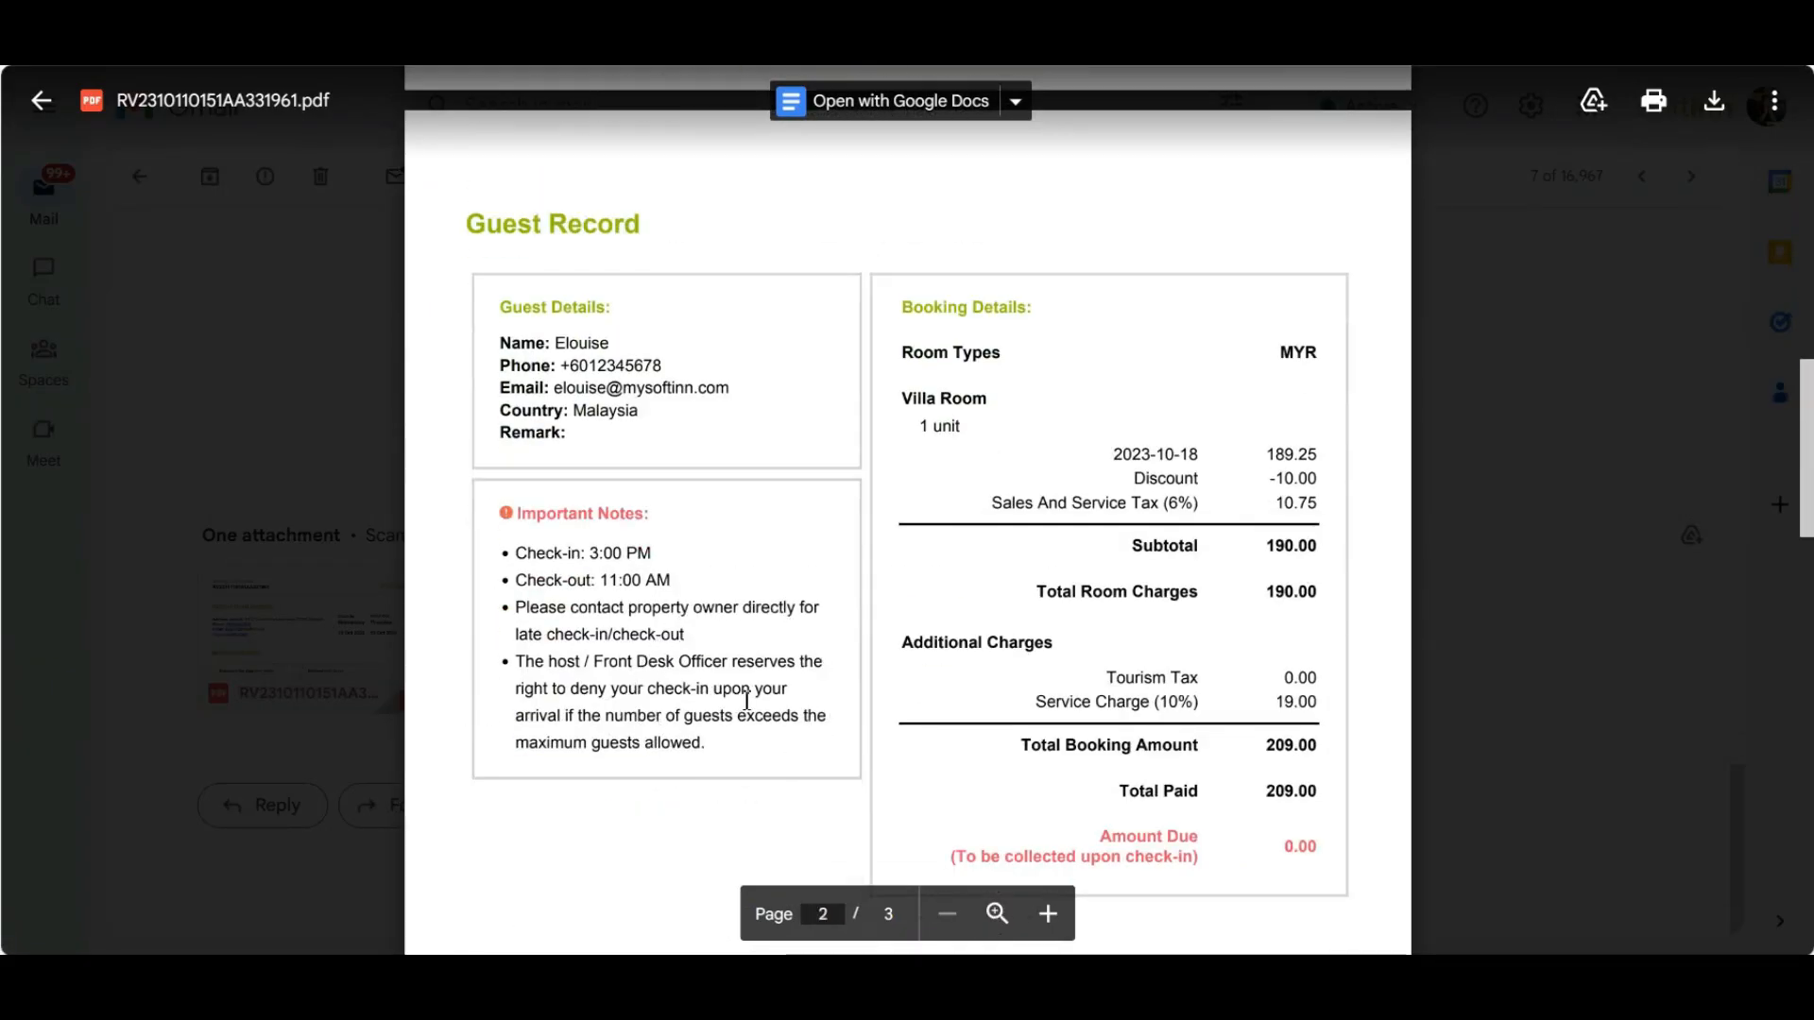
pyautogui.scroll(-1, 746, 700)
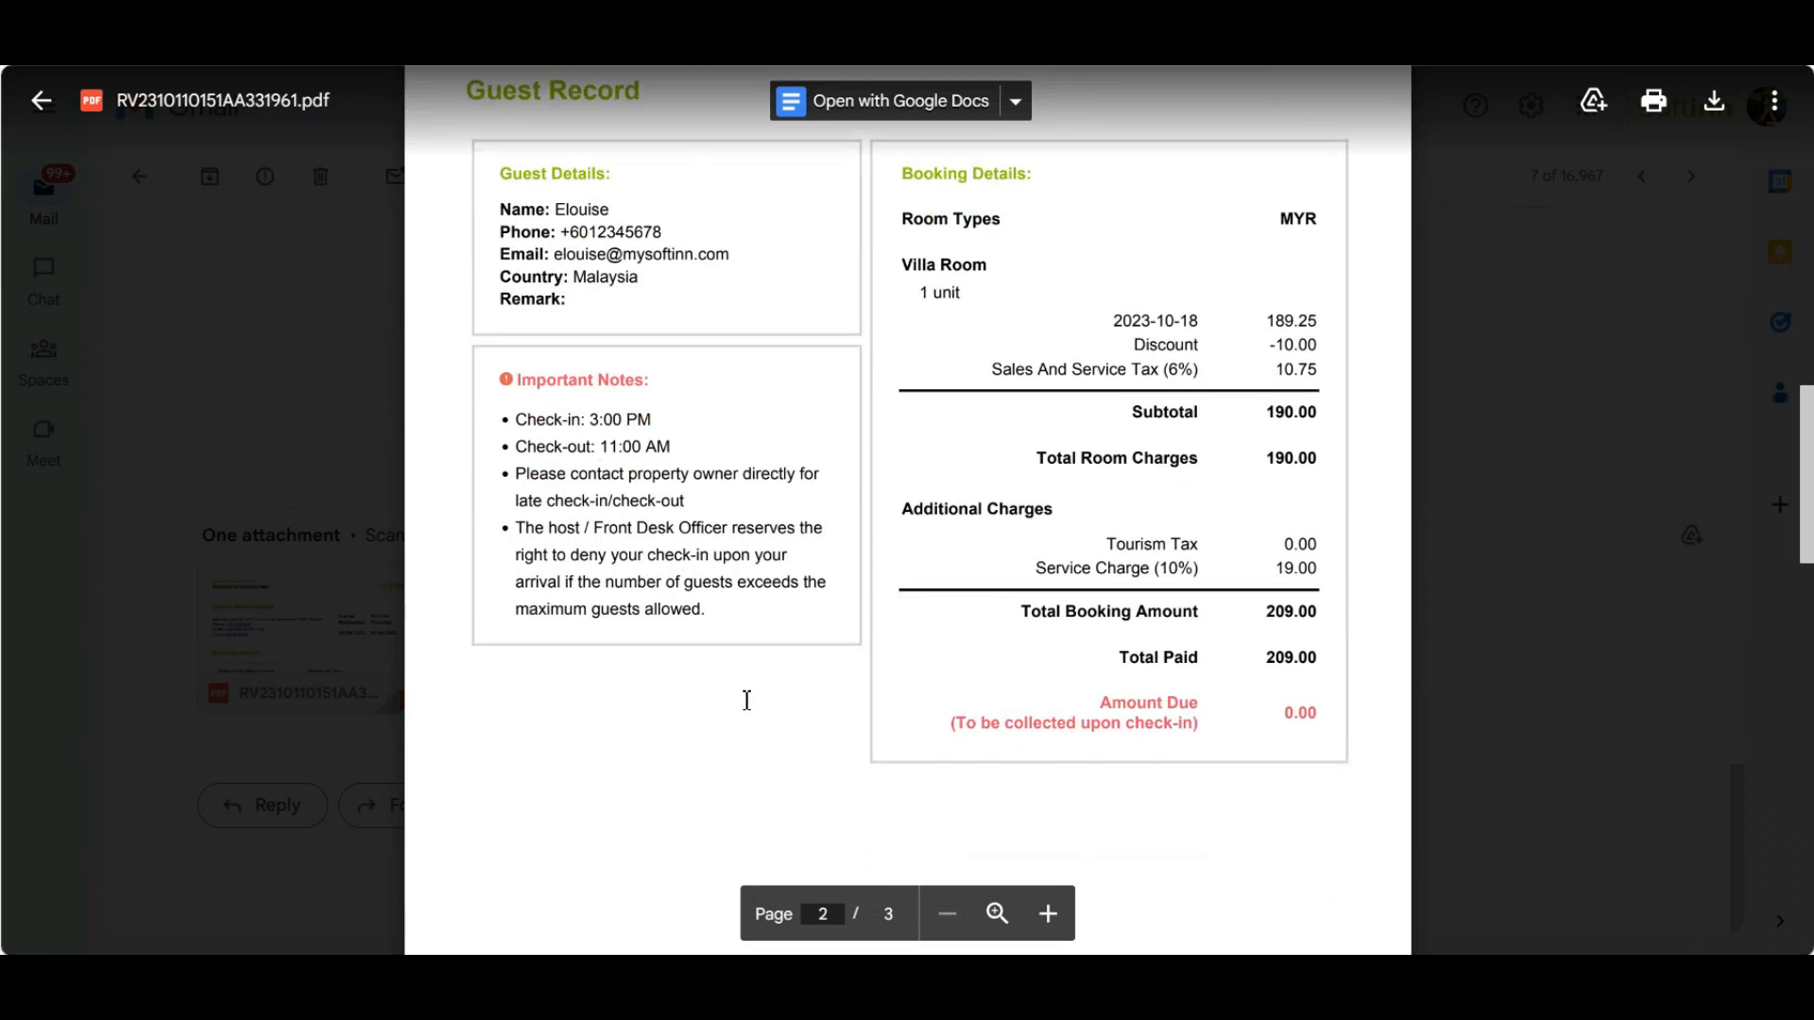
pyautogui.scroll(-9, 746, 700)
pyautogui.press('ctrl')
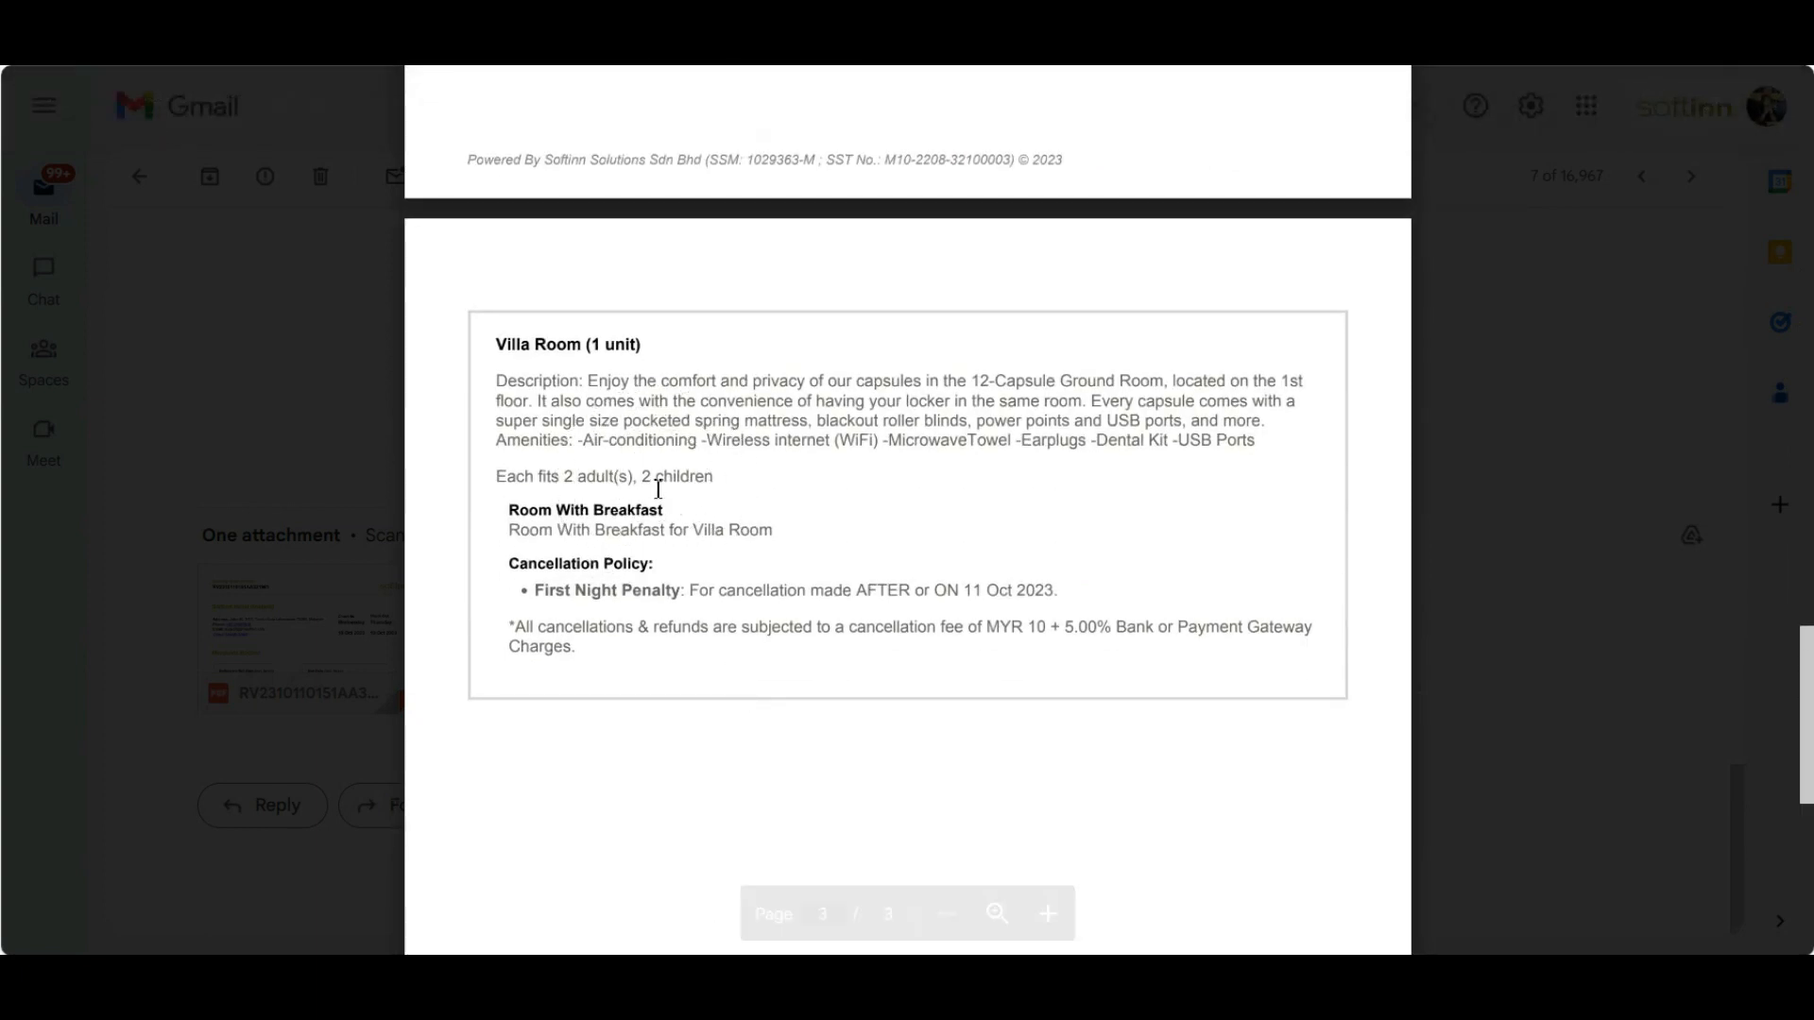